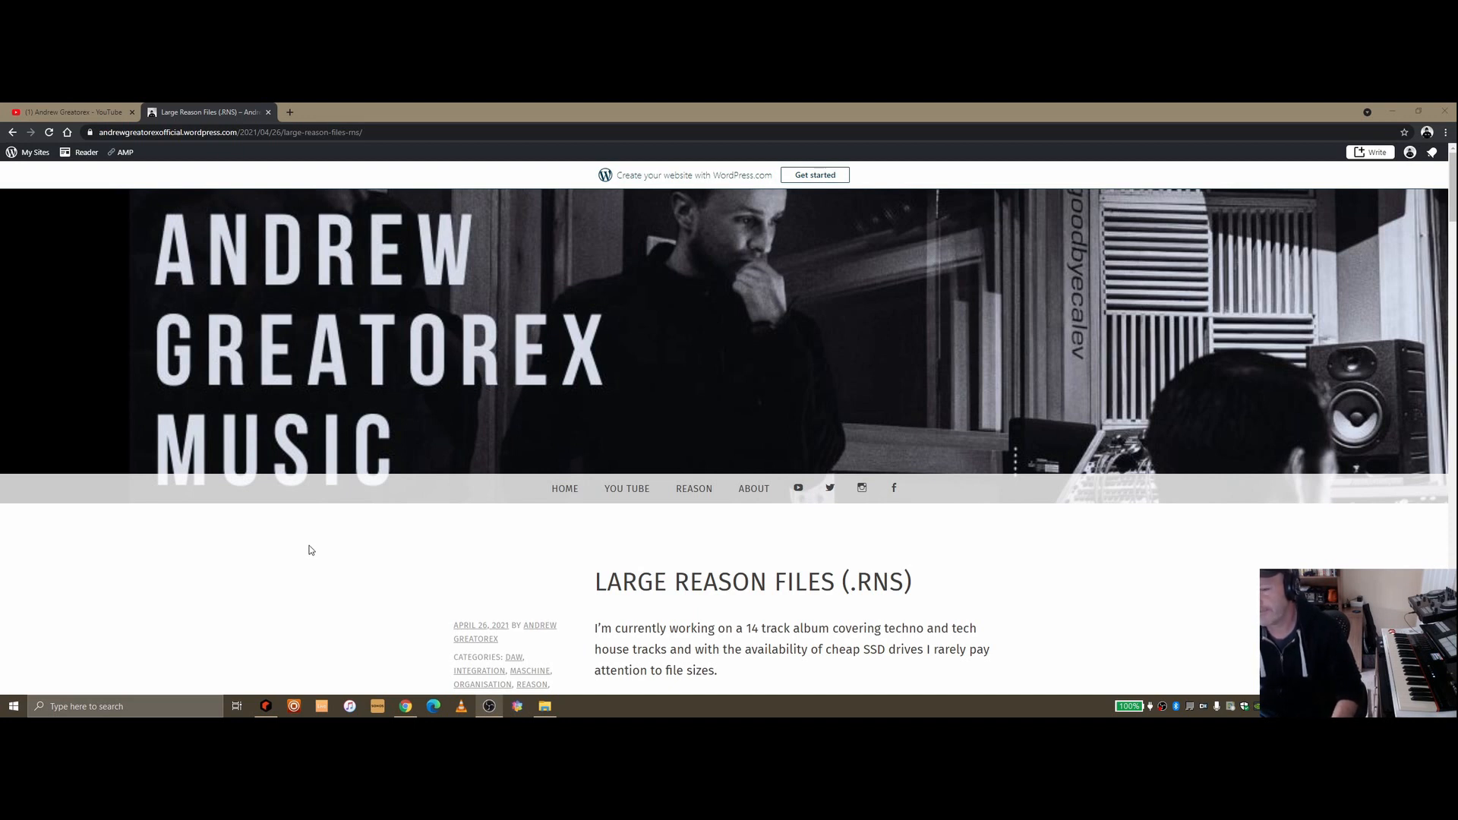
Step: Read the Large Reason Files (.RNS) article through Tip 1 and its list of song file sizes
{"action": "scroll", "coordinate": [893, 437], "scroll_direction": "down", "scroll_amount": 15}
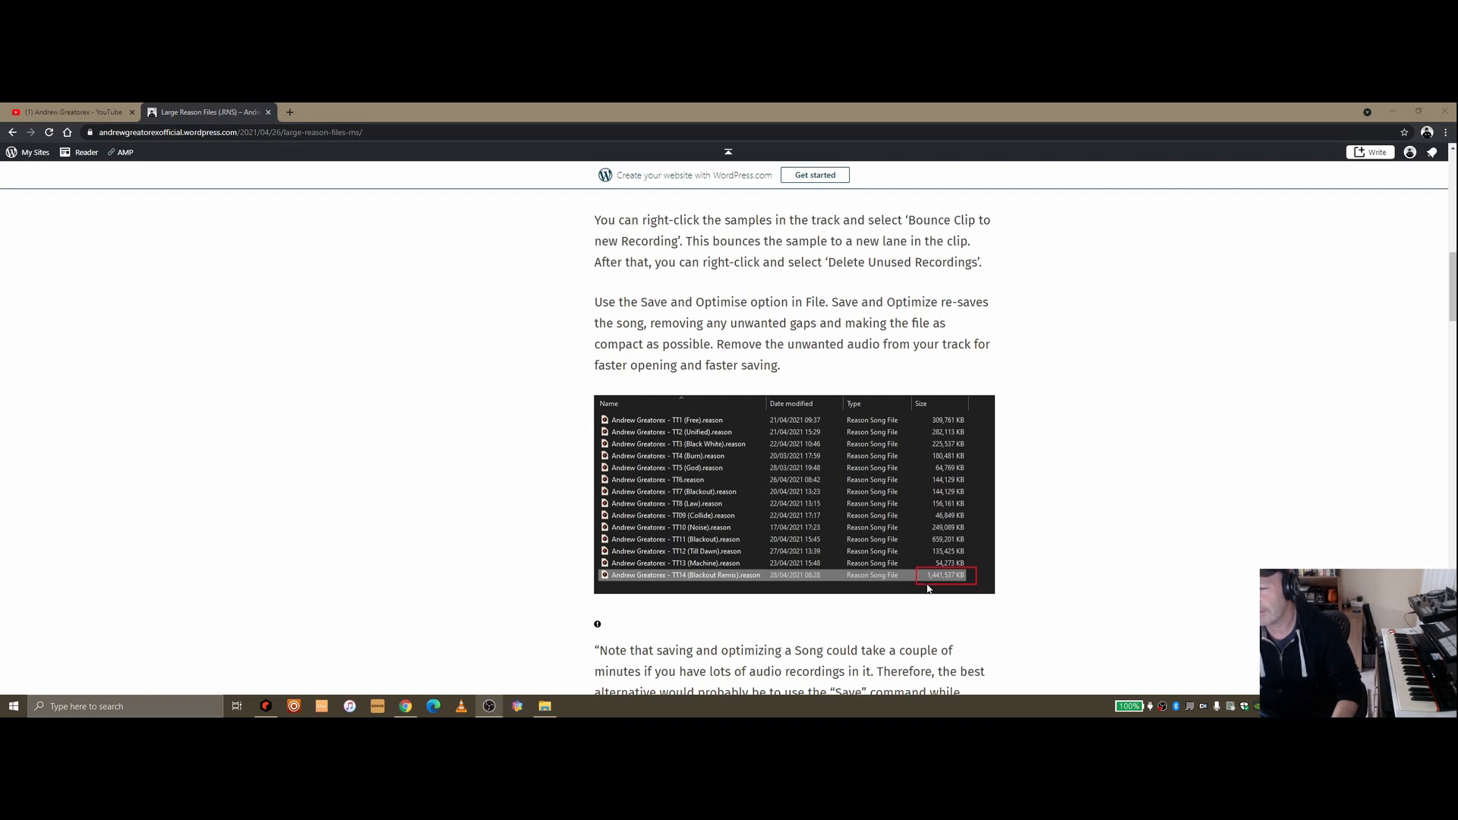
{"action": "scroll", "coordinate": [936, 580], "scroll_direction": "up", "scroll_amount": 10}
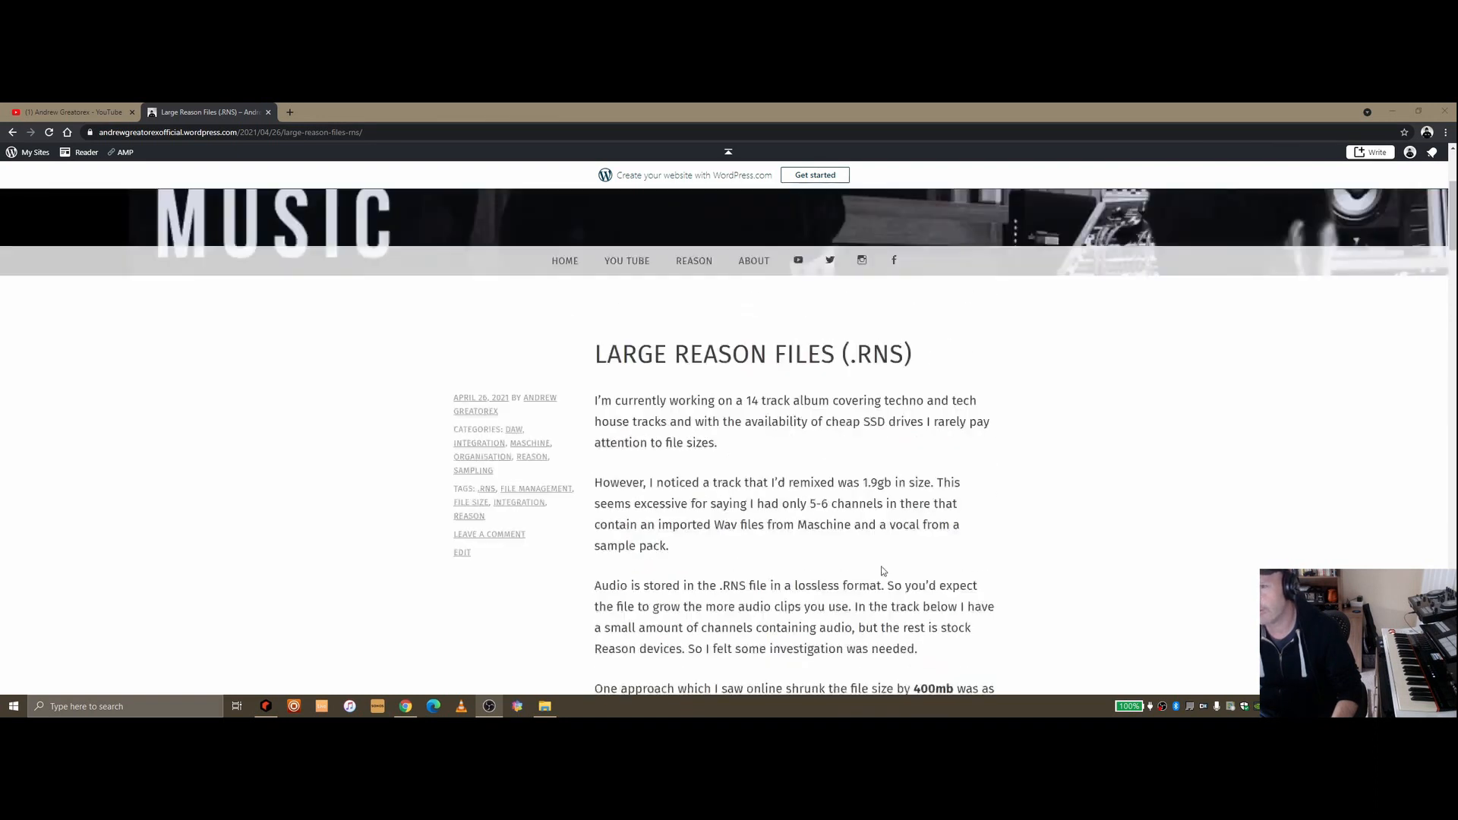
{"action": "scroll", "coordinate": [847, 549], "scroll_direction": "down", "scroll_amount": 3}
{"action": "left_click_drag", "start_coordinate": [595, 297], "coordinate": [835, 298]}
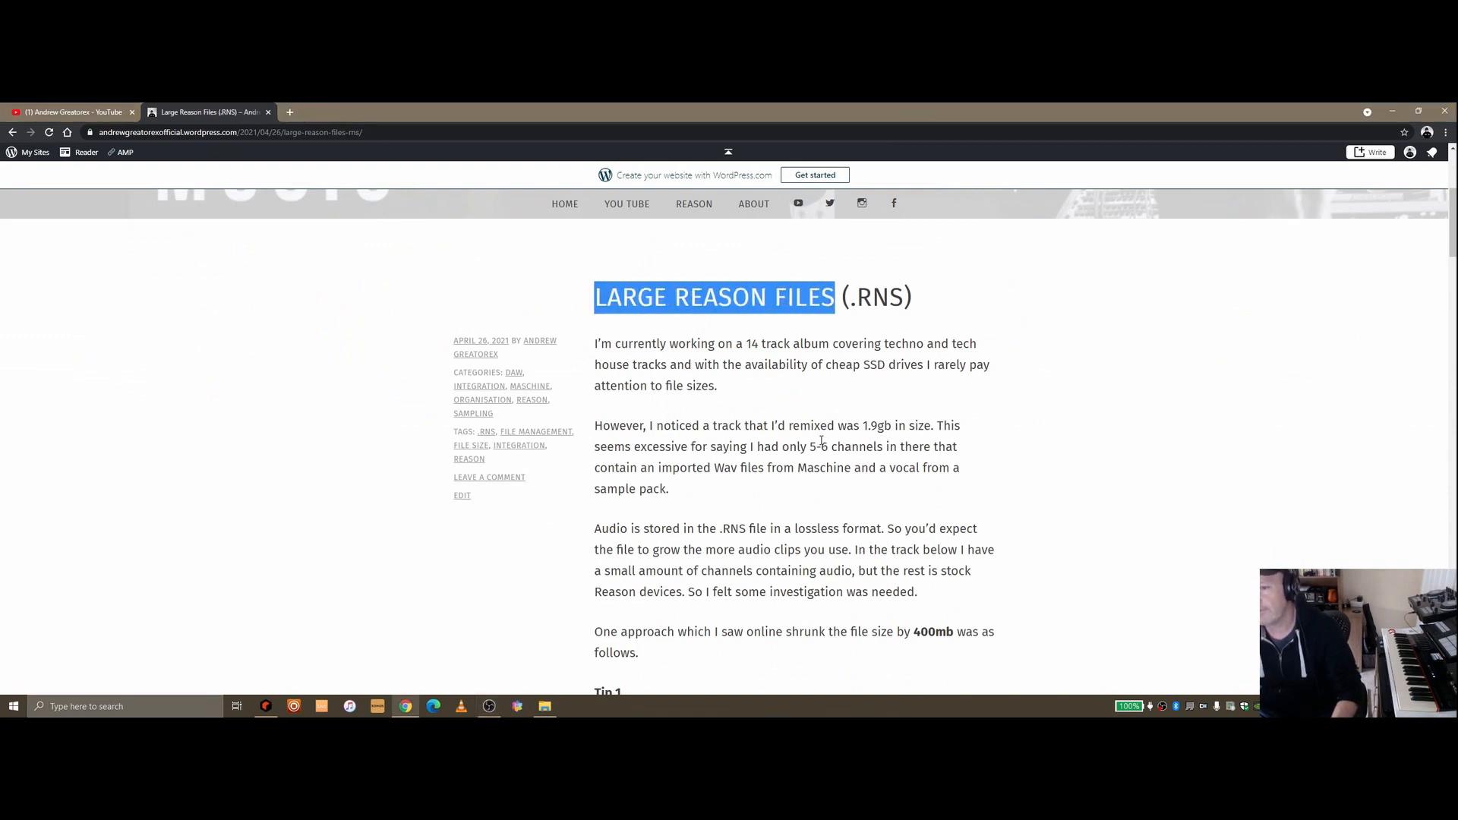
{"action": "scroll", "coordinate": [823, 448], "scroll_direction": "down", "scroll_amount": 5}
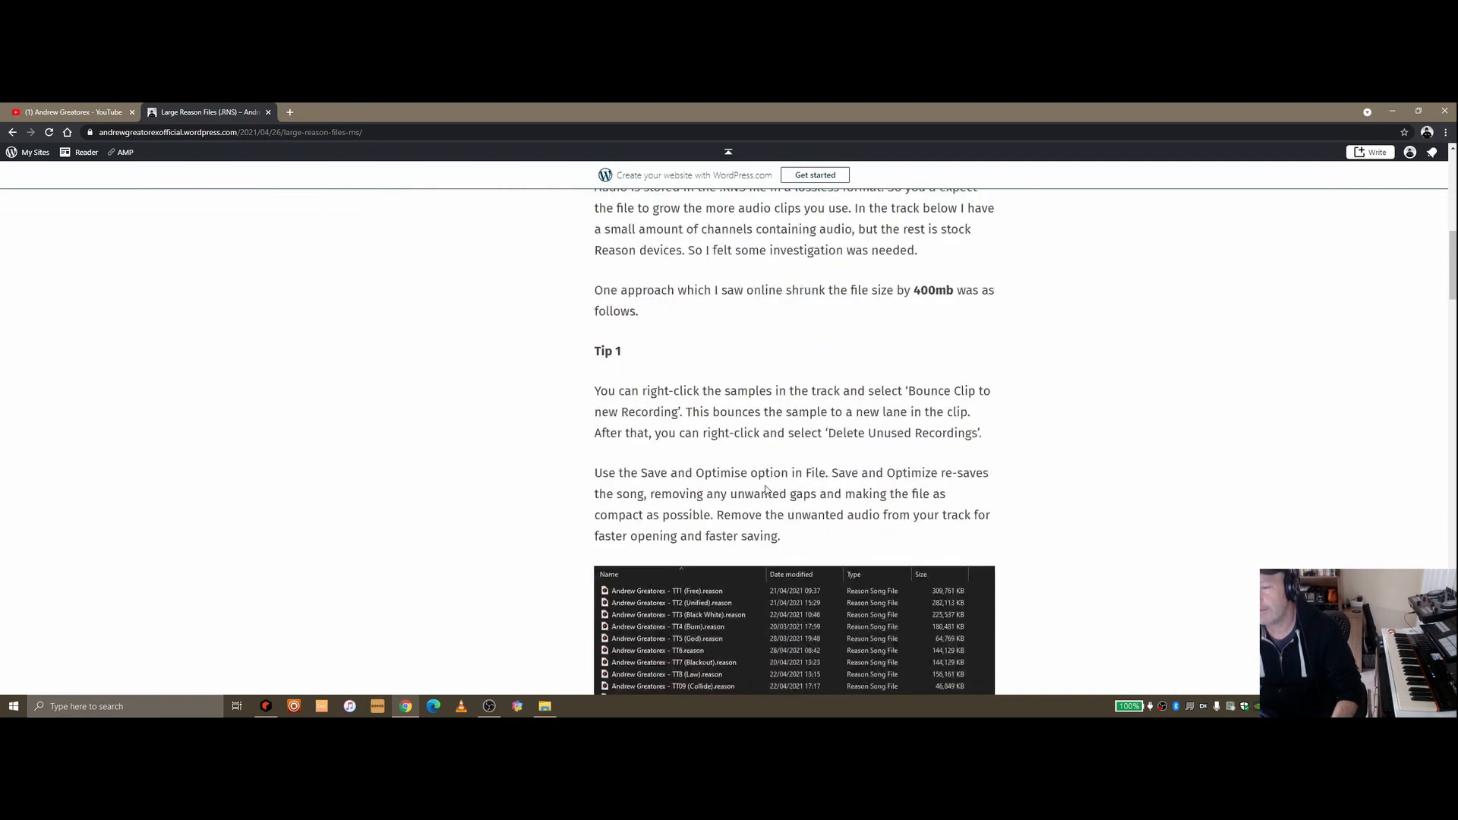
{"action": "scroll", "coordinate": [767, 489], "scroll_direction": "down", "scroll_amount": 5}
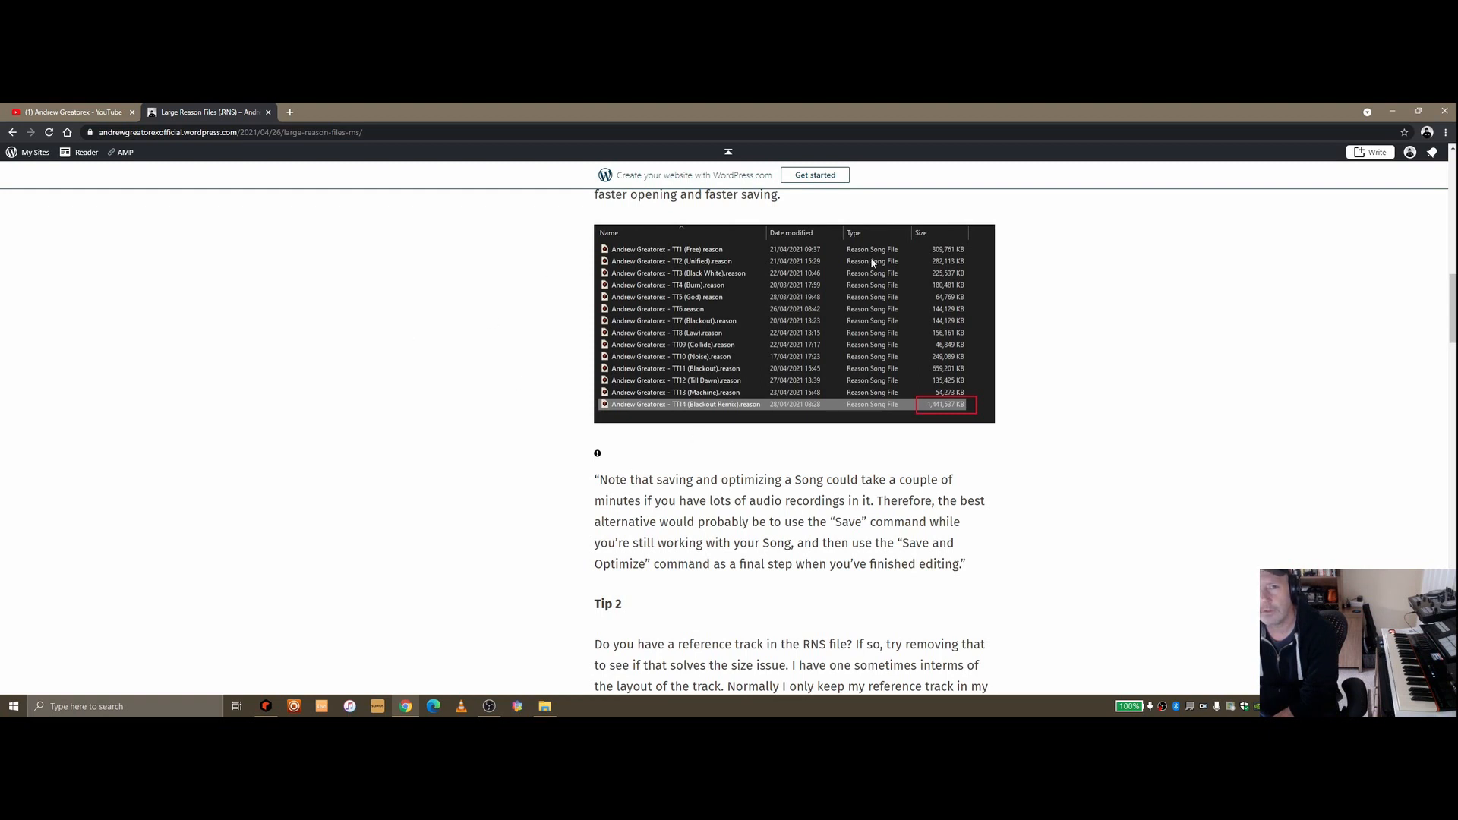
Step: Switch to the YouTube channel page and look through its uploaded videos
{"action": "left_click", "coordinate": [72, 111]}
{"action": "scroll", "coordinate": [623, 464], "scroll_direction": "down", "scroll_amount": 4}
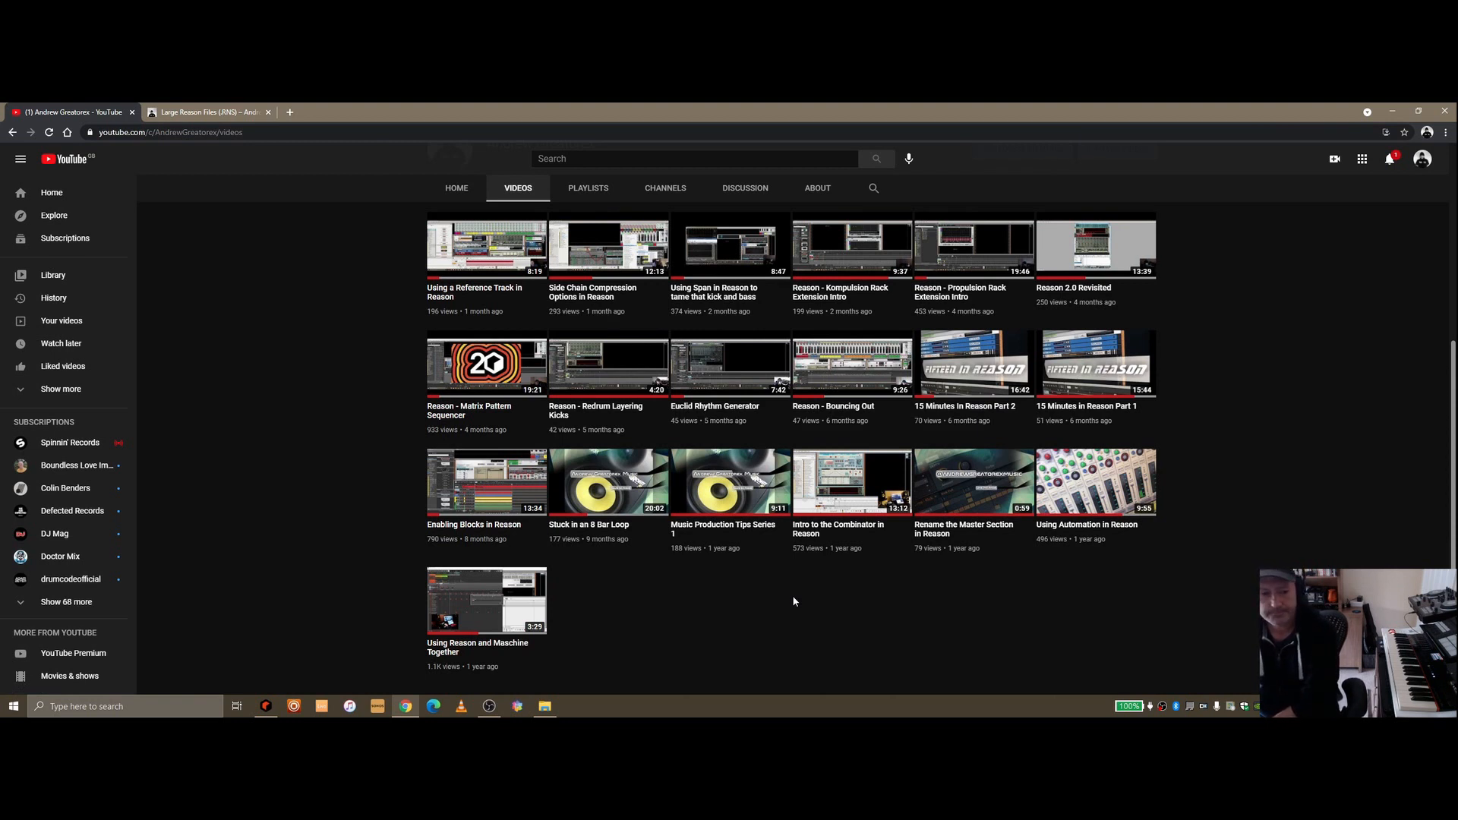
{"action": "scroll", "coordinate": [690, 602], "scroll_direction": "up", "scroll_amount": 10}
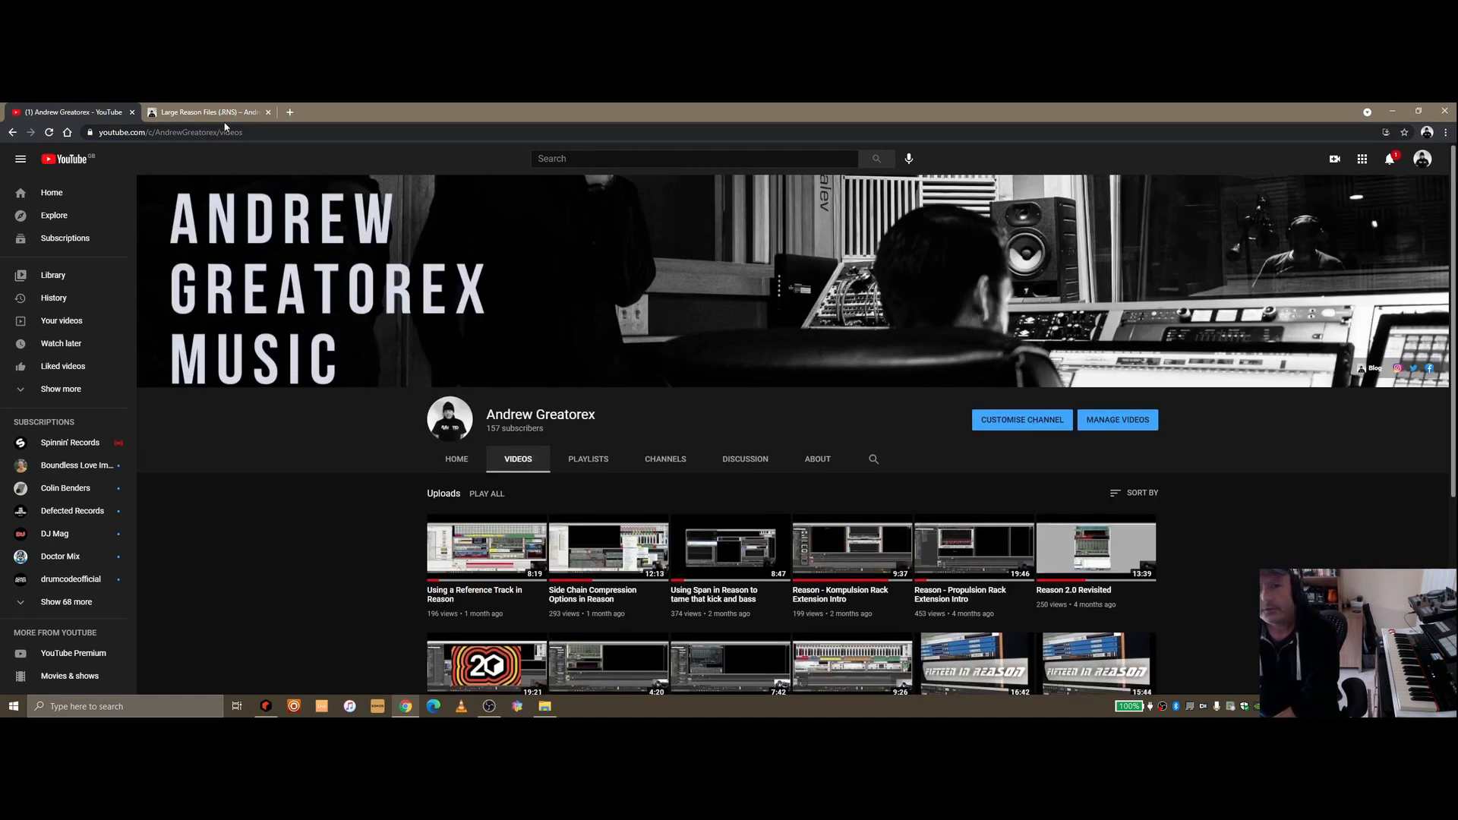
Step: Return to the Large Reason Files article and read Tip 2, Tip 3 (Brute Force) and the conclusions
{"action": "key", "text": "ctrl+Tab"}
{"action": "scroll", "coordinate": [734, 453], "scroll_direction": "down", "scroll_amount": 4}
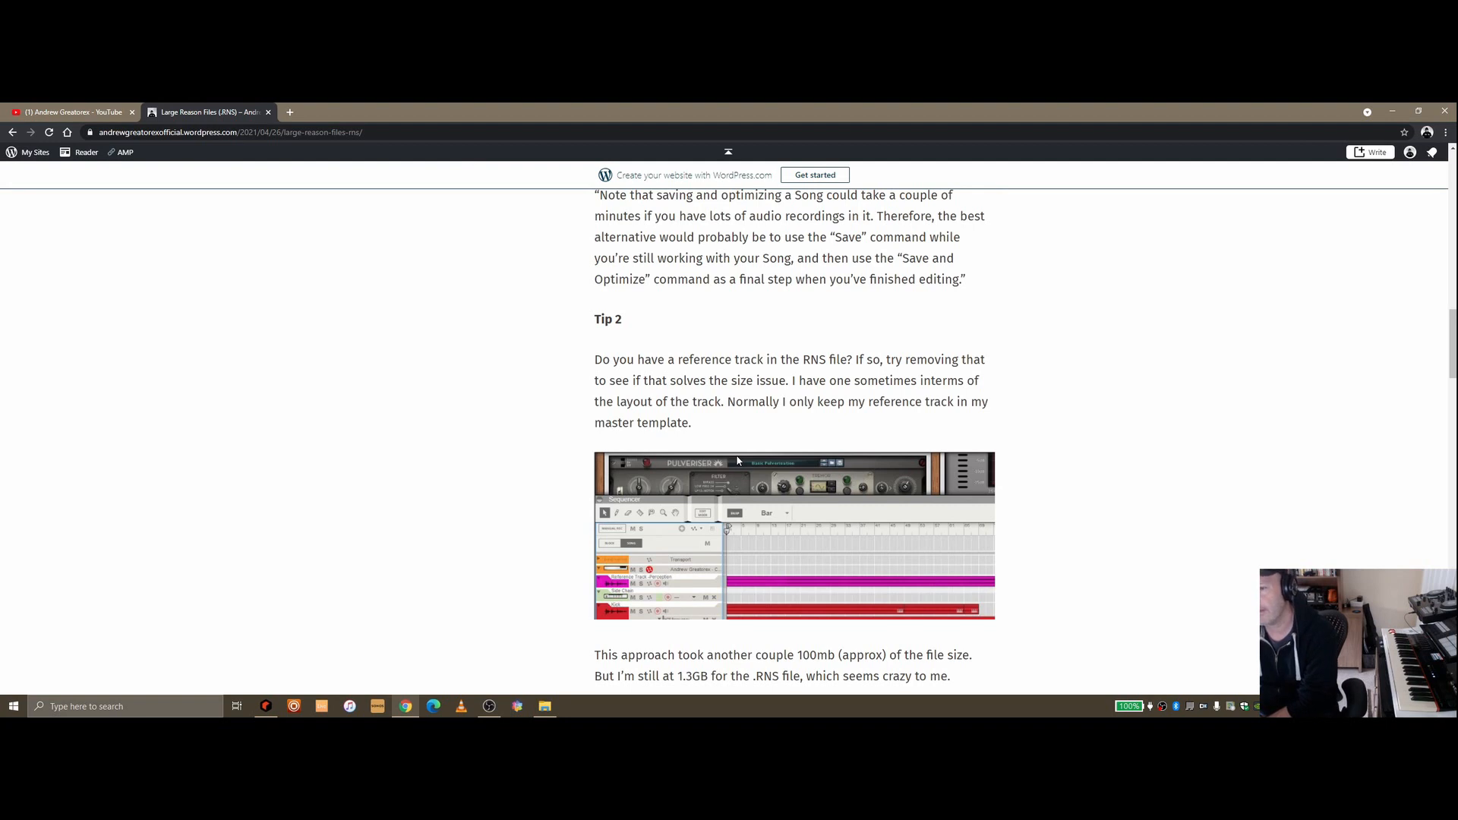
{"action": "scroll", "coordinate": [759, 421], "scroll_direction": "down", "scroll_amount": 2}
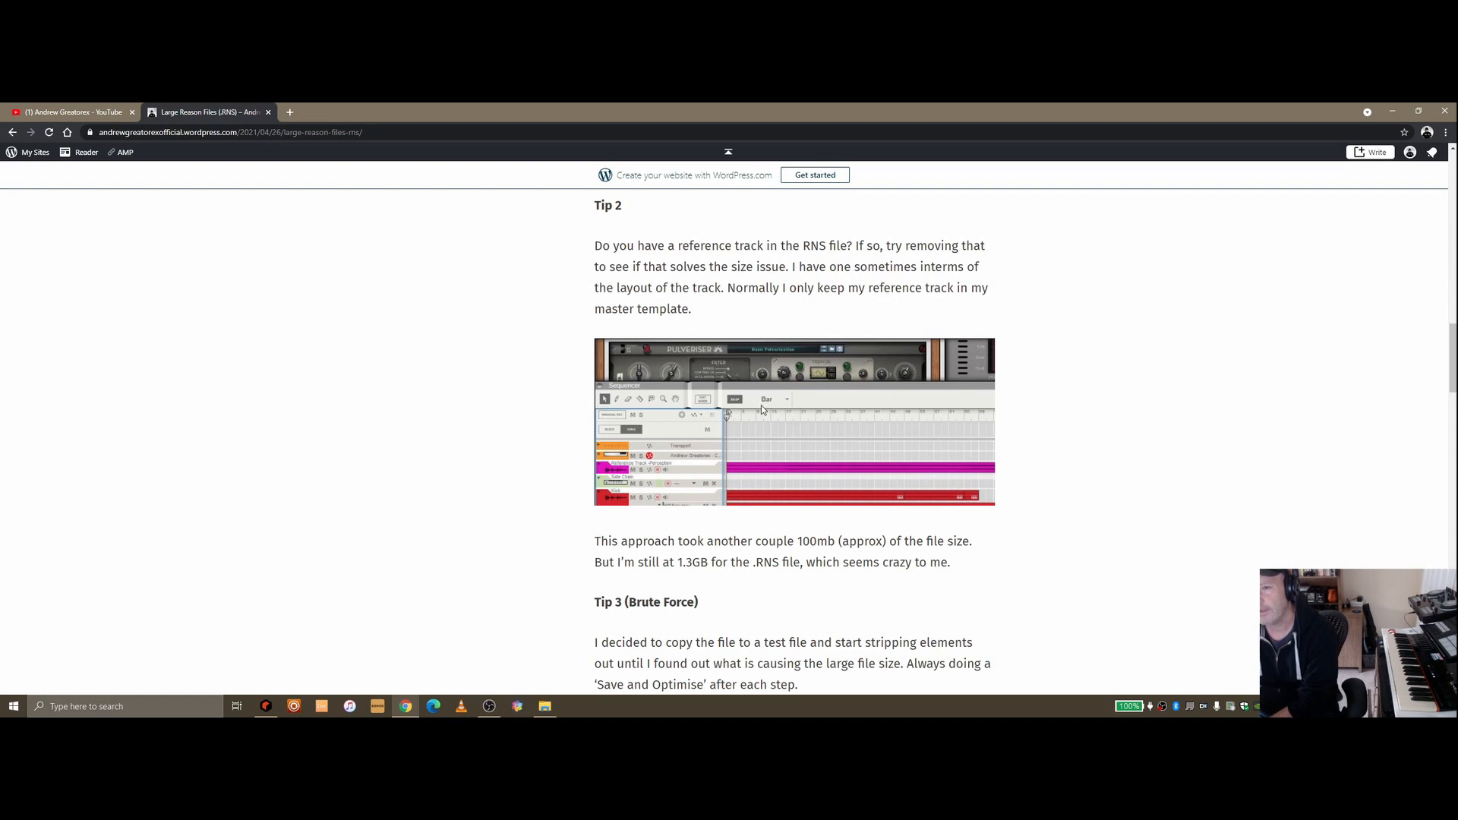
{"action": "scroll", "coordinate": [761, 406], "scroll_direction": "down", "scroll_amount": 2}
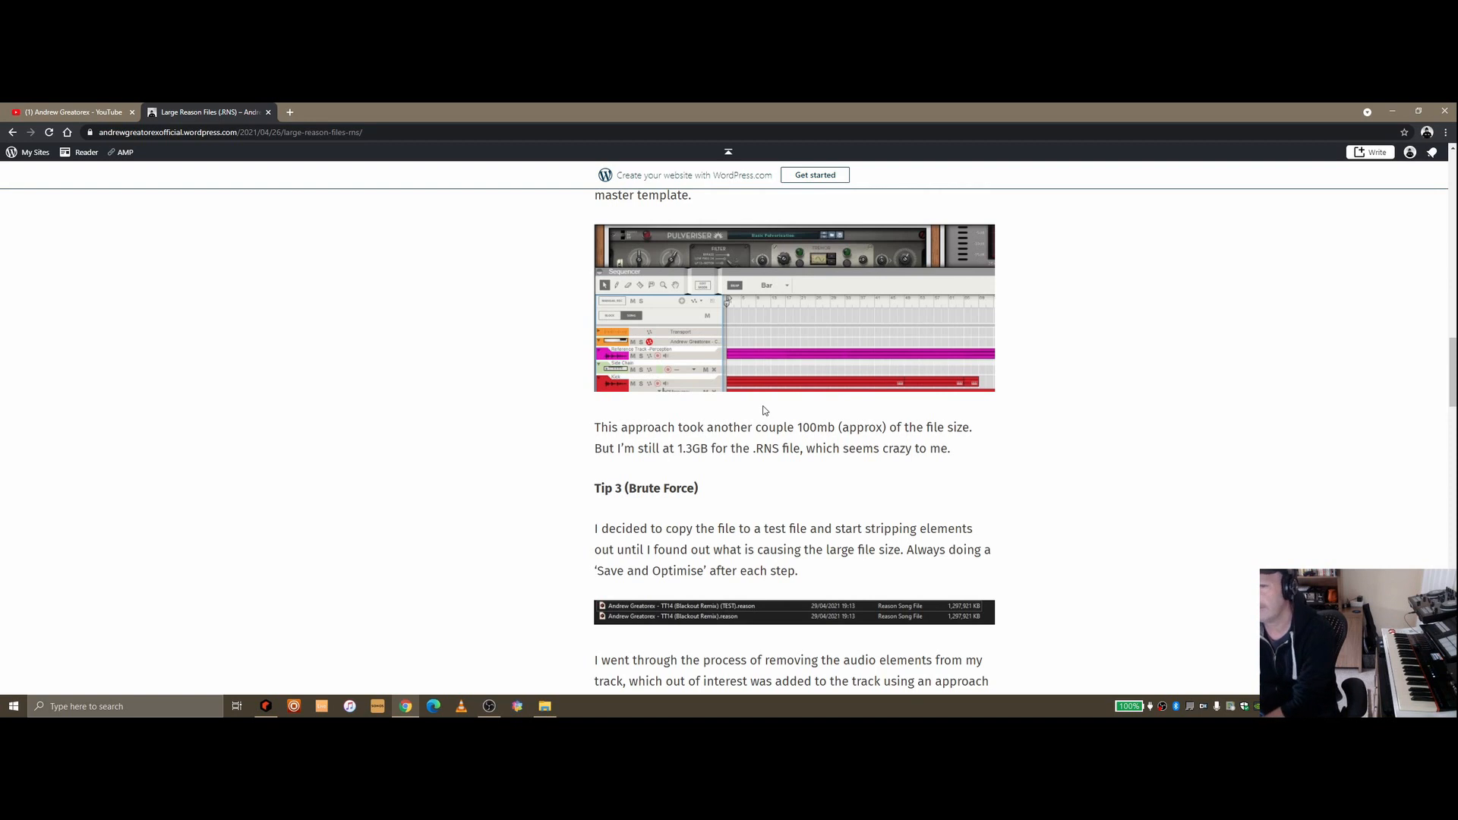
{"action": "scroll", "coordinate": [751, 387], "scroll_direction": "down", "scroll_amount": 8}
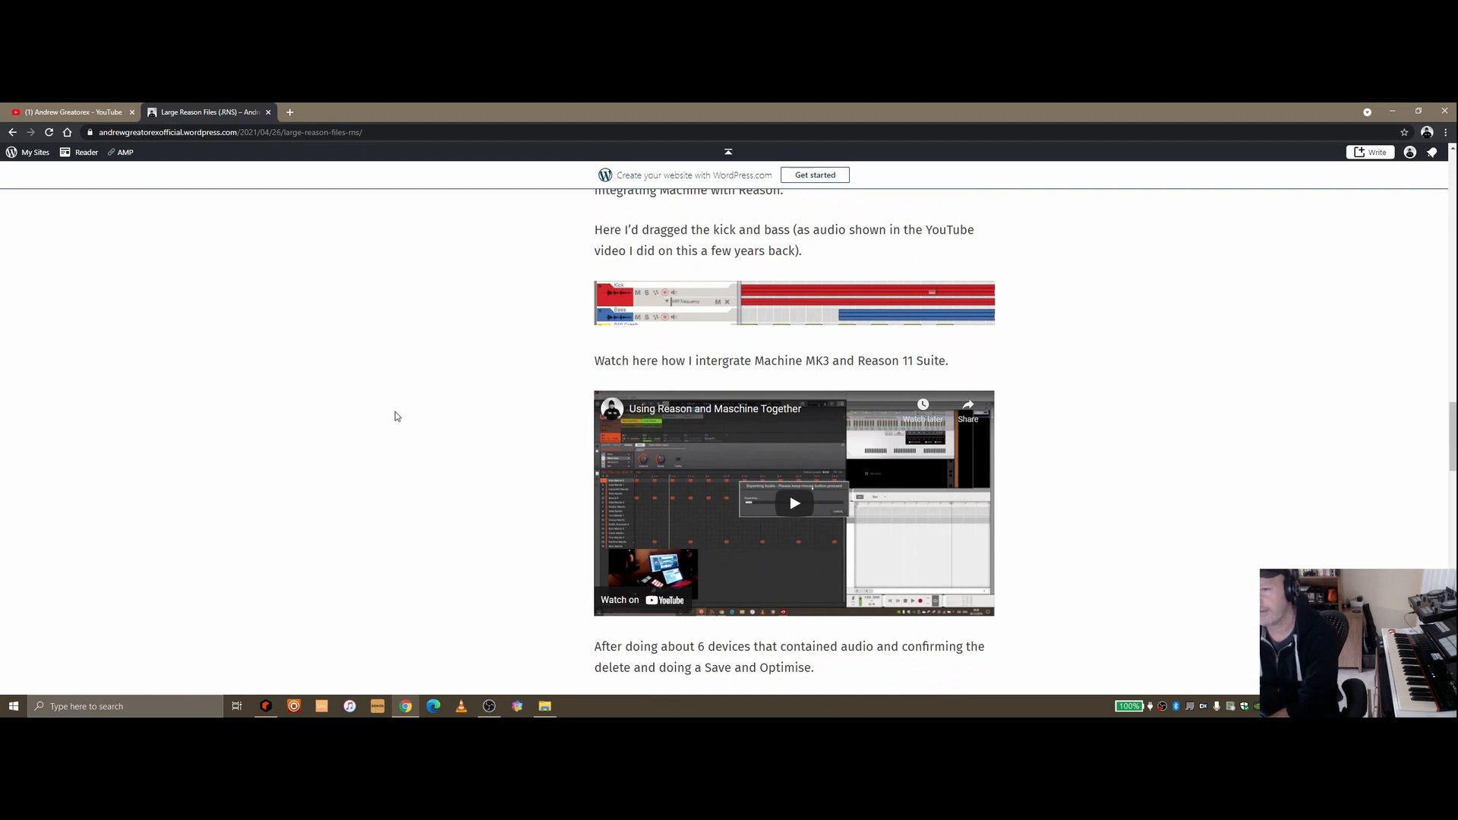
{"action": "scroll", "coordinate": [394, 413], "scroll_direction": "down", "scroll_amount": 5}
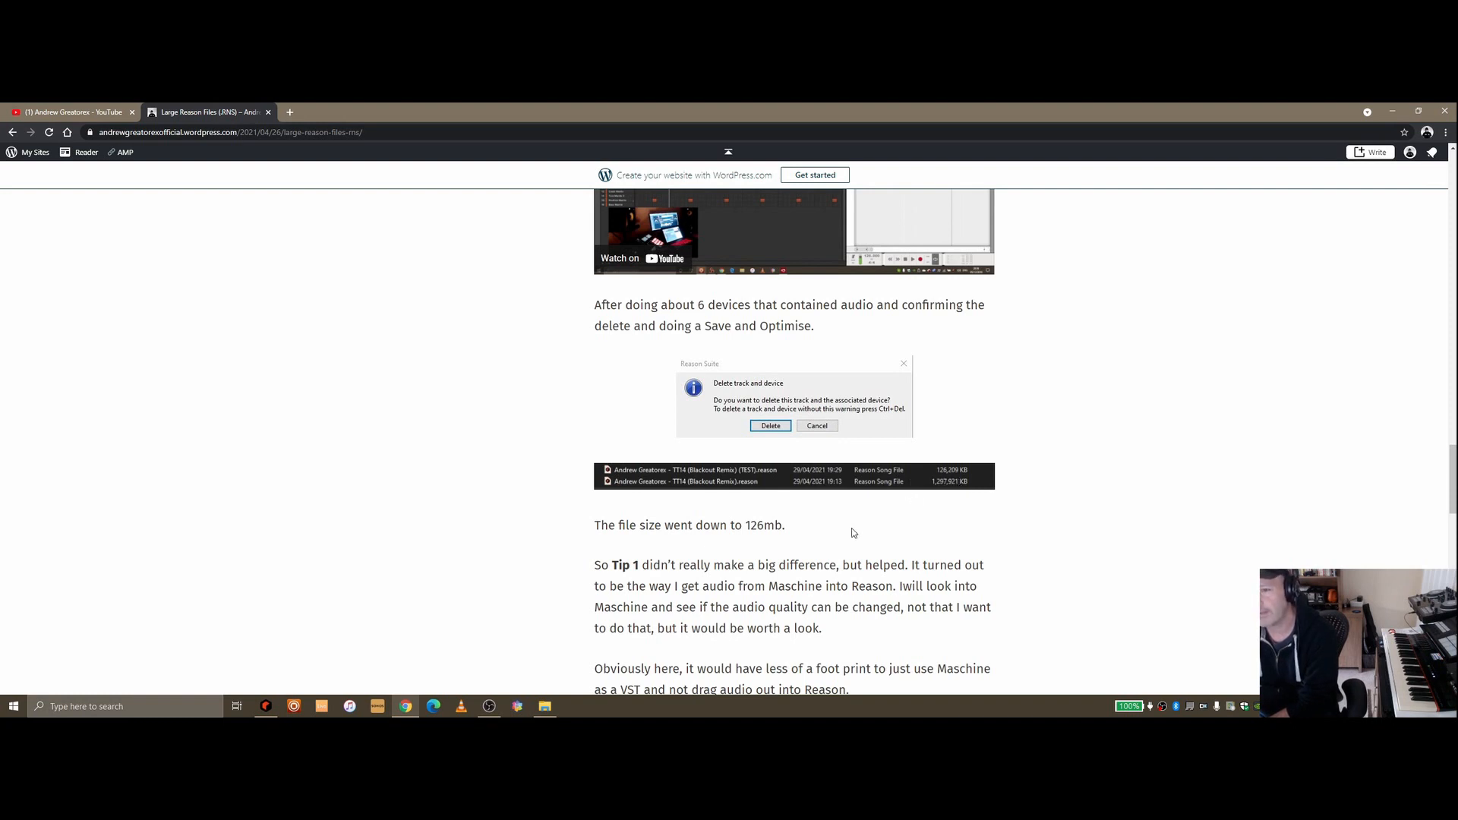
{"action": "scroll", "coordinate": [846, 529], "scroll_direction": "down", "scroll_amount": 4}
{"action": "scroll", "coordinate": [837, 506], "scroll_direction": "up", "scroll_amount": 8}
{"action": "scroll", "coordinate": [836, 512], "scroll_direction": "up", "scroll_amount": 20}
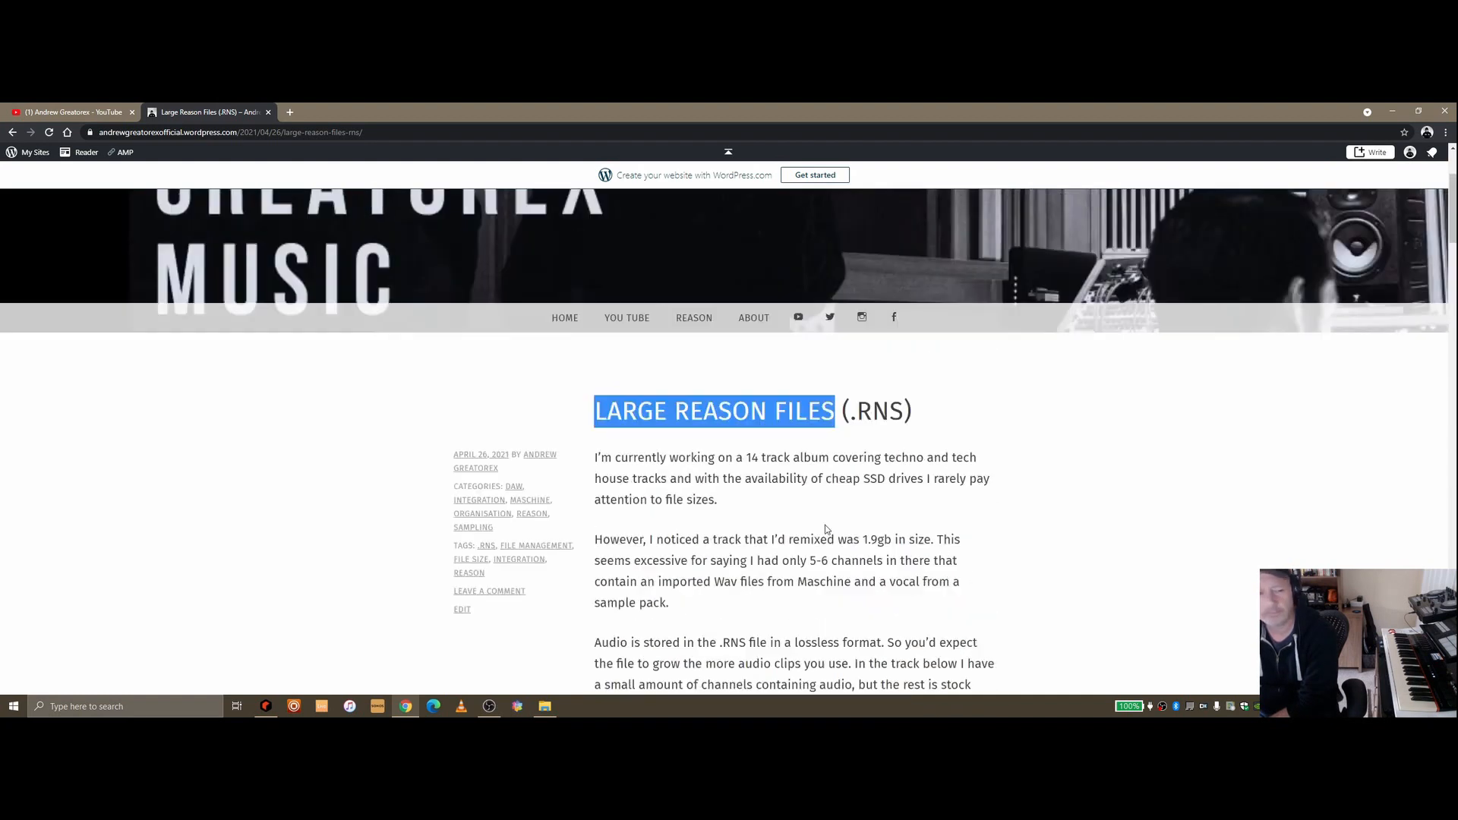
{"action": "left_click", "coordinate": [961, 568]}
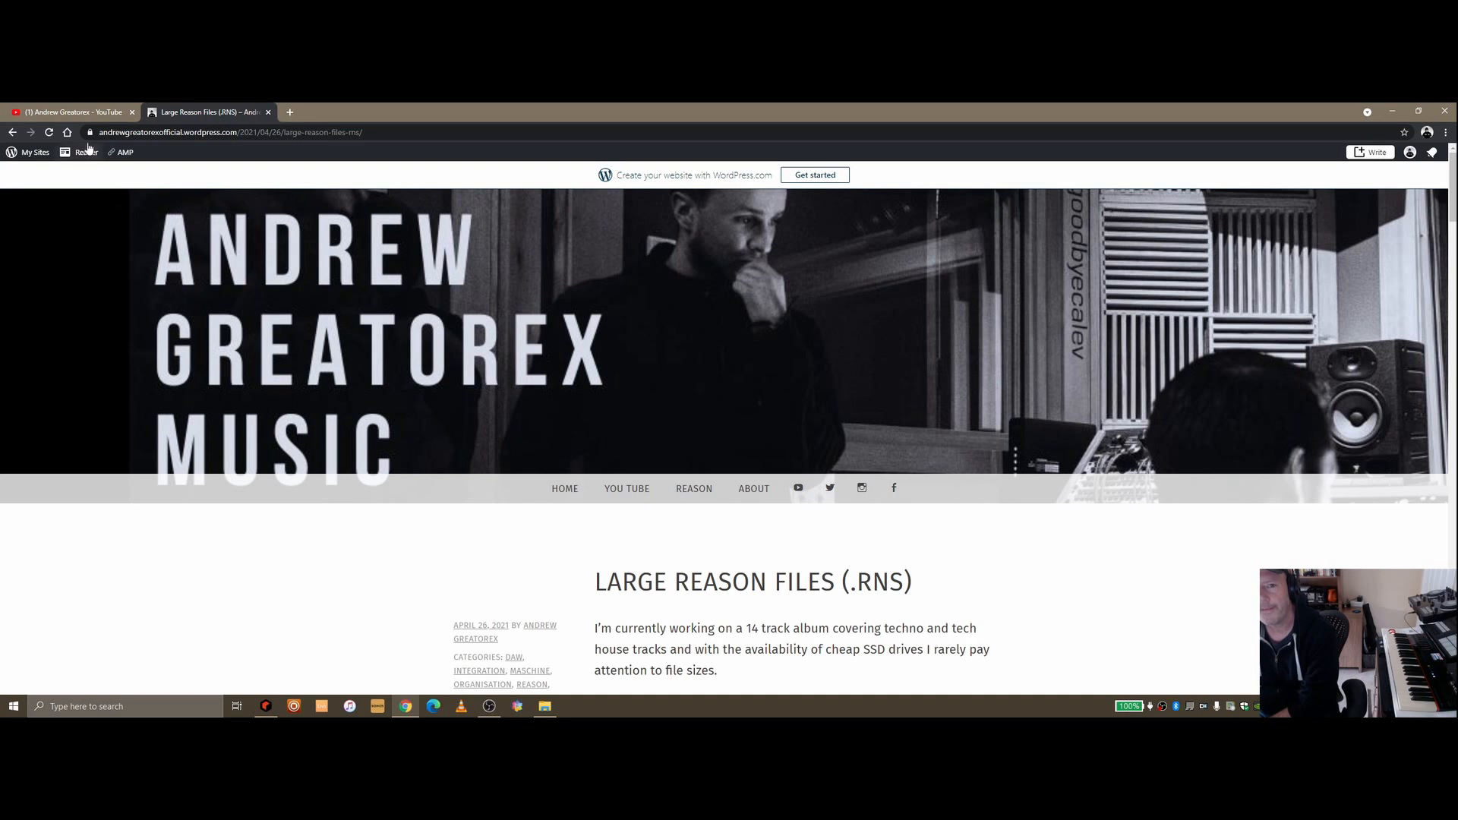
Step: Switch to Reason, search the instruments for "masc", and add Maschine 2 to the rack below The Echo
{"action": "left_click", "coordinate": [1392, 111]}
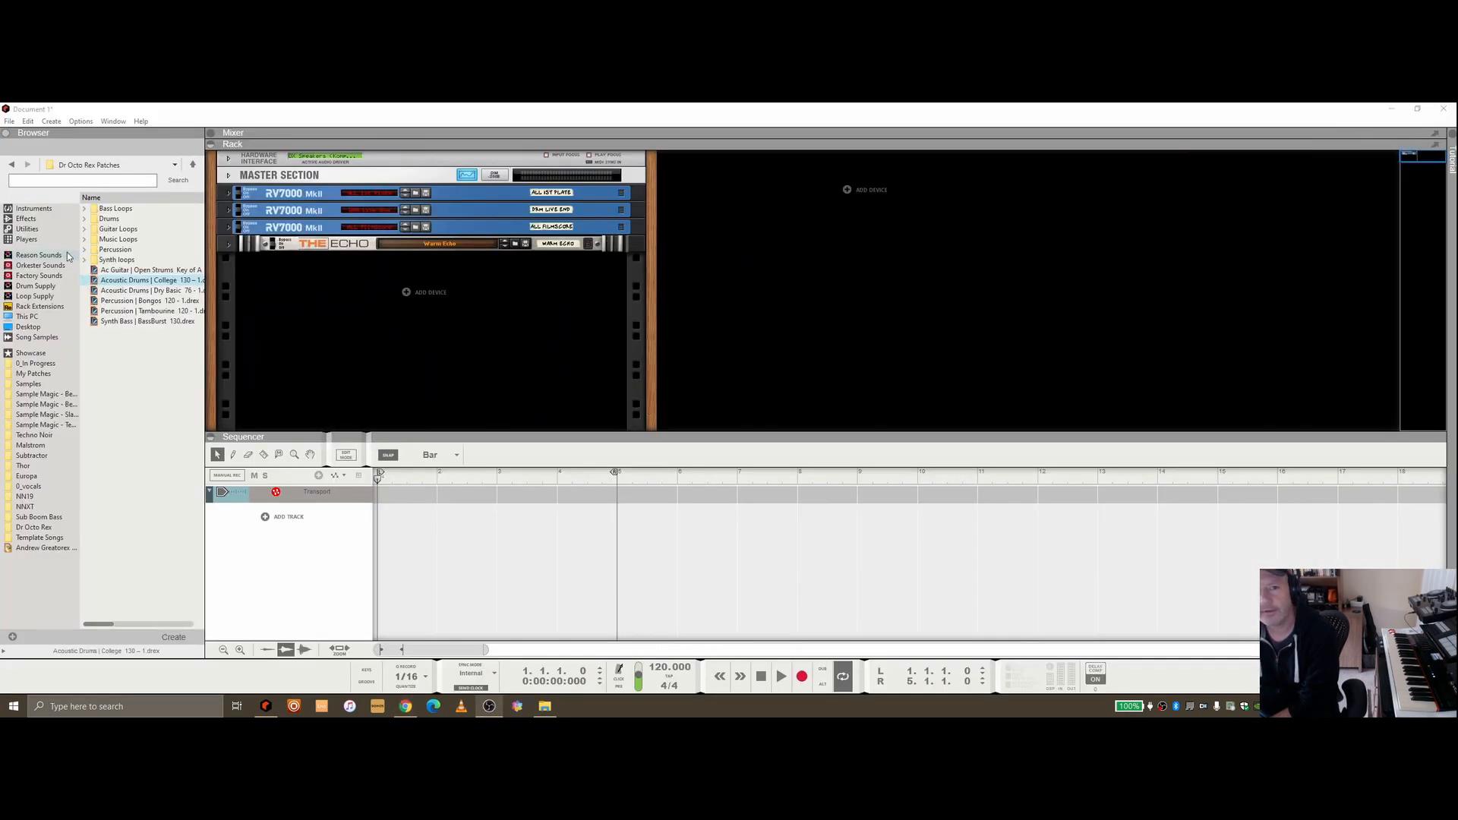
{"action": "left_click", "coordinate": [34, 209]}
{"action": "left_click", "coordinate": [82, 180]}
{"action": "type", "text": "maschi"}
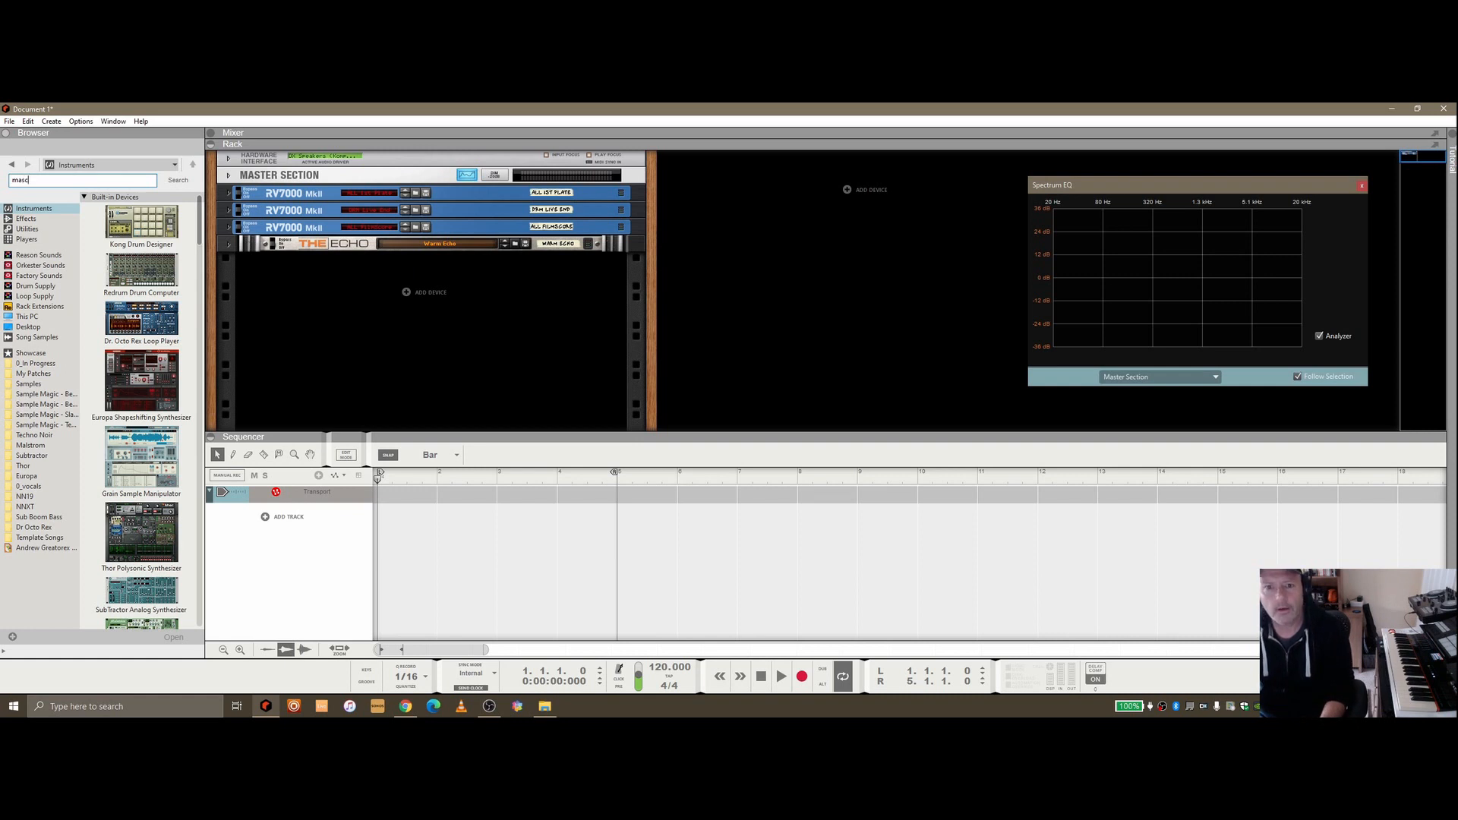
{"action": "key", "text": "Return"}
{"action": "left_click_drag", "start_coordinate": [171, 226], "coordinate": [393, 293]}
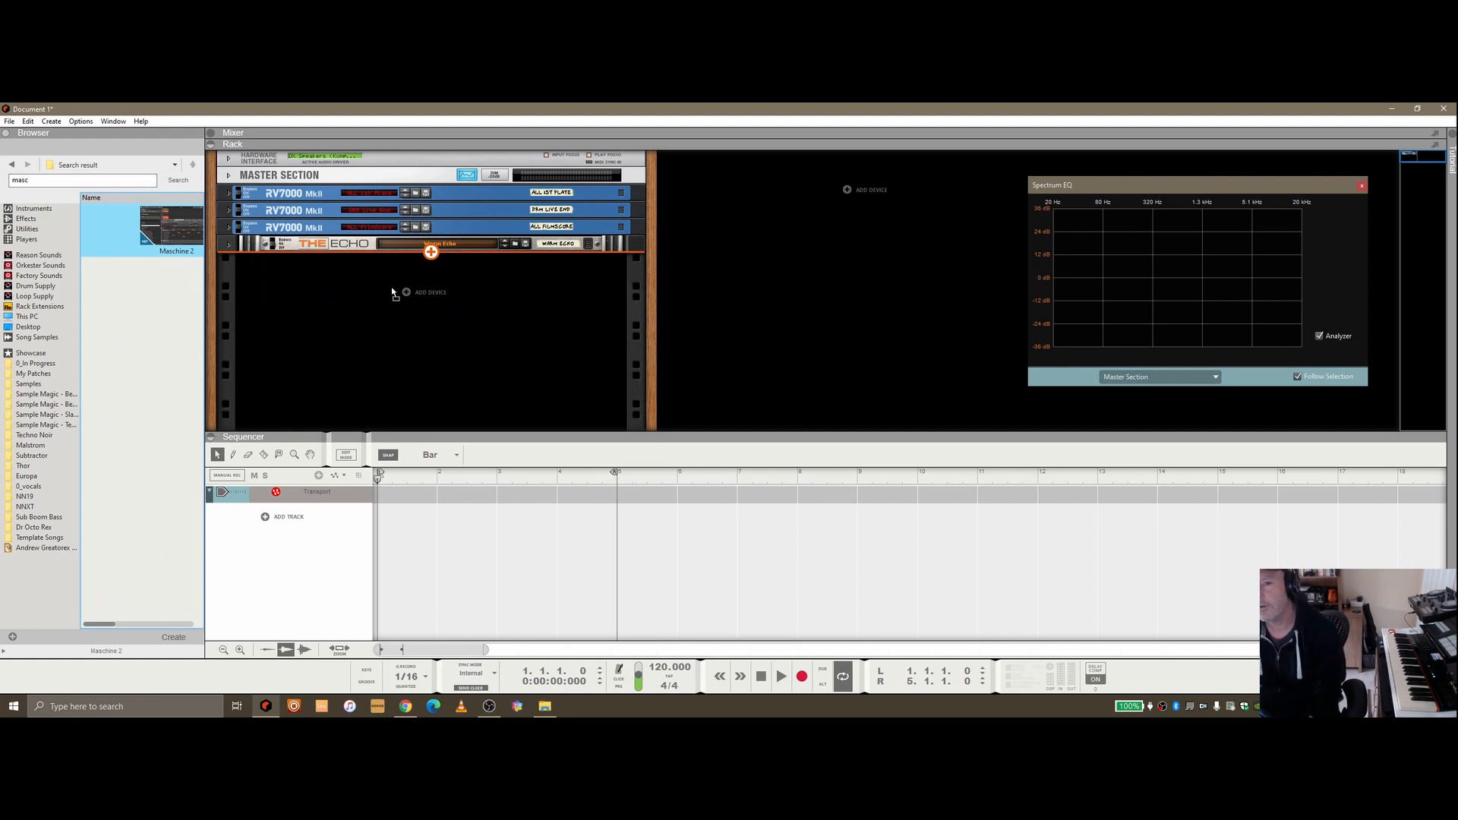
{"action": "left_click_drag", "start_coordinate": [393, 293], "coordinate": [391, 289]}
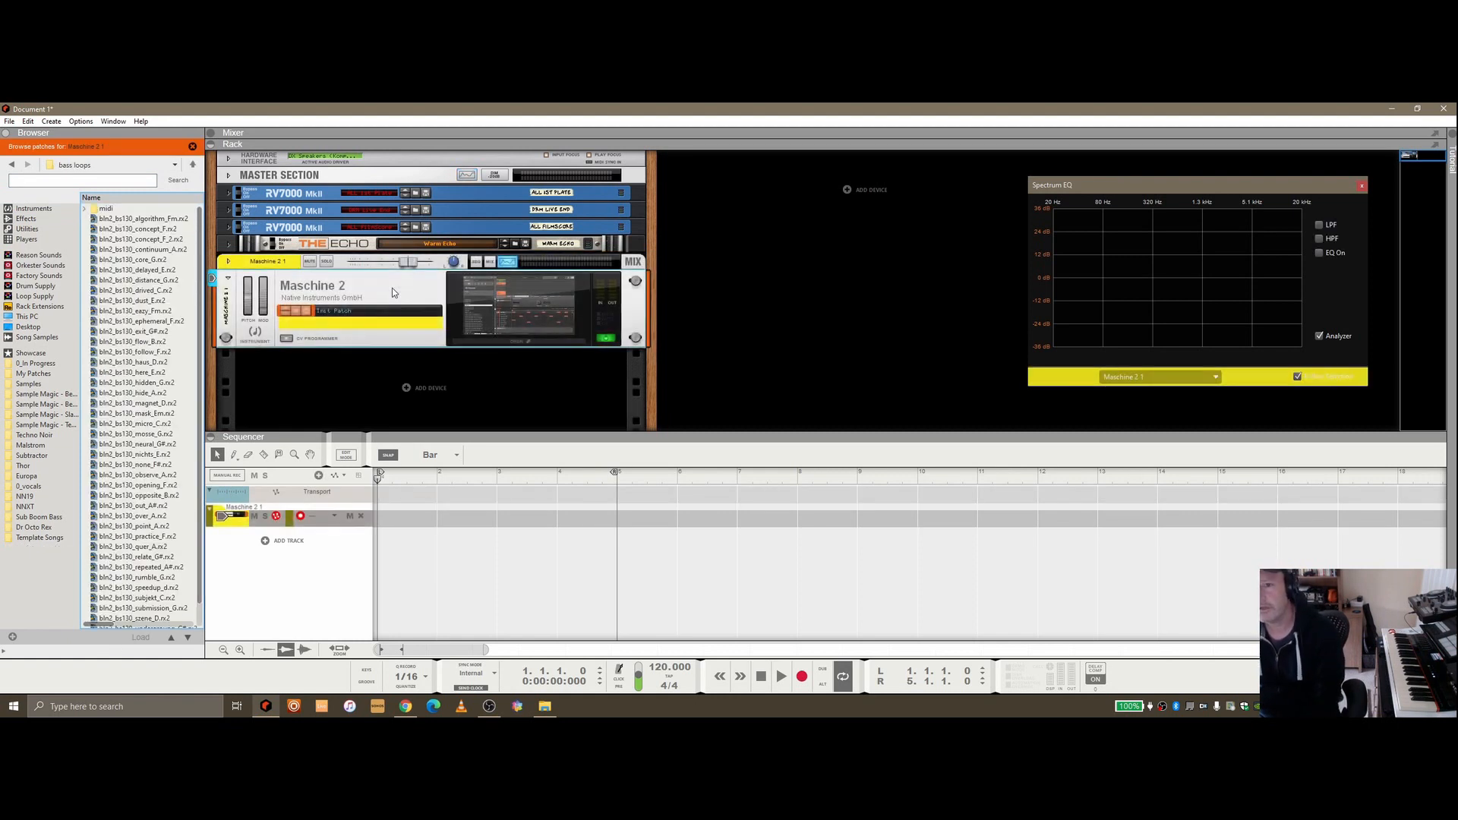
Step: Open the Maschine 2 plugin window and flip the rack to view the device's rear panel beside it
{"action": "left_click", "coordinate": [498, 342]}
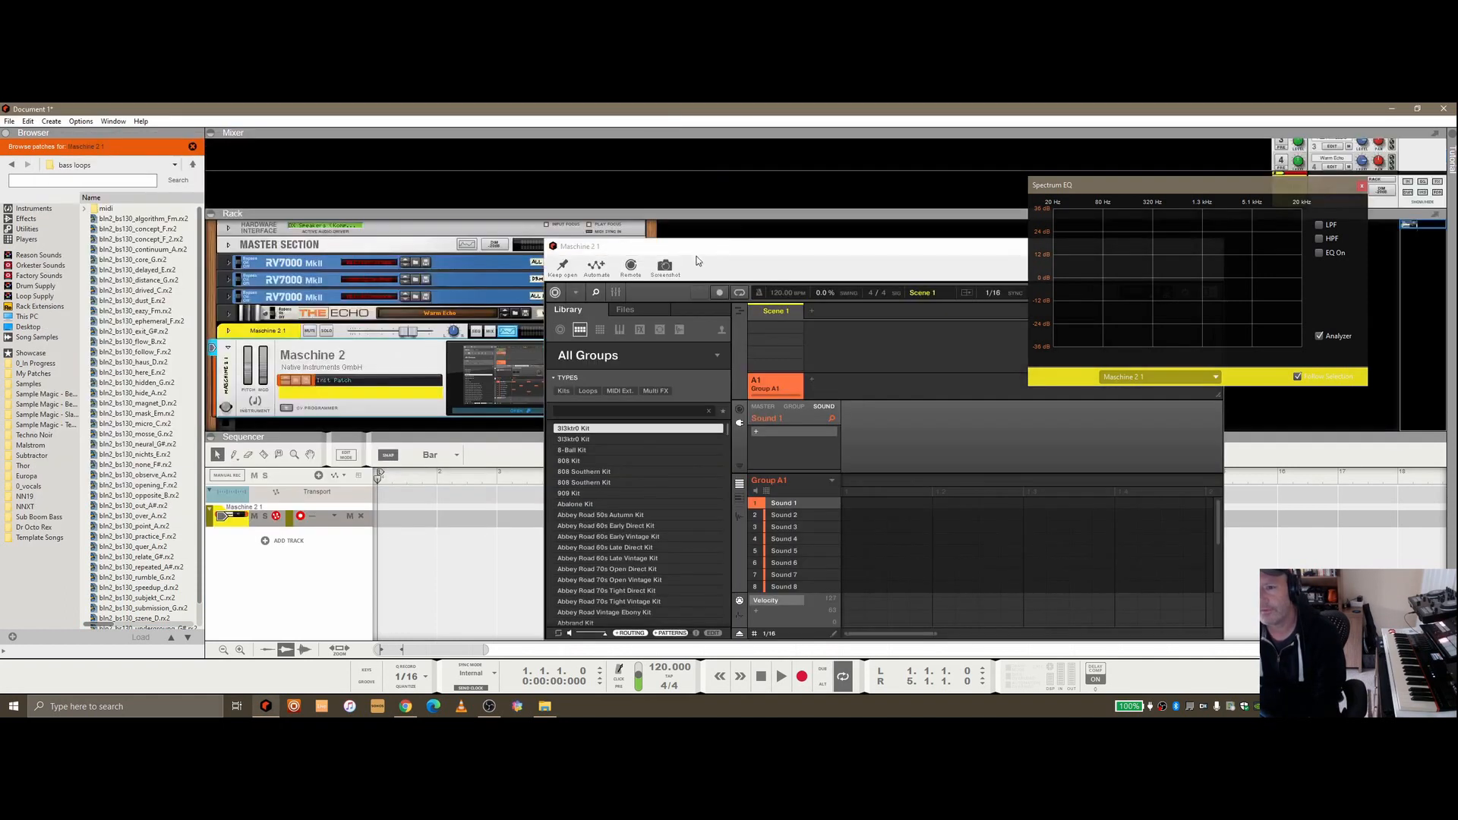
{"action": "left_click_drag", "start_coordinate": [715, 247], "coordinate": [514, 209]}
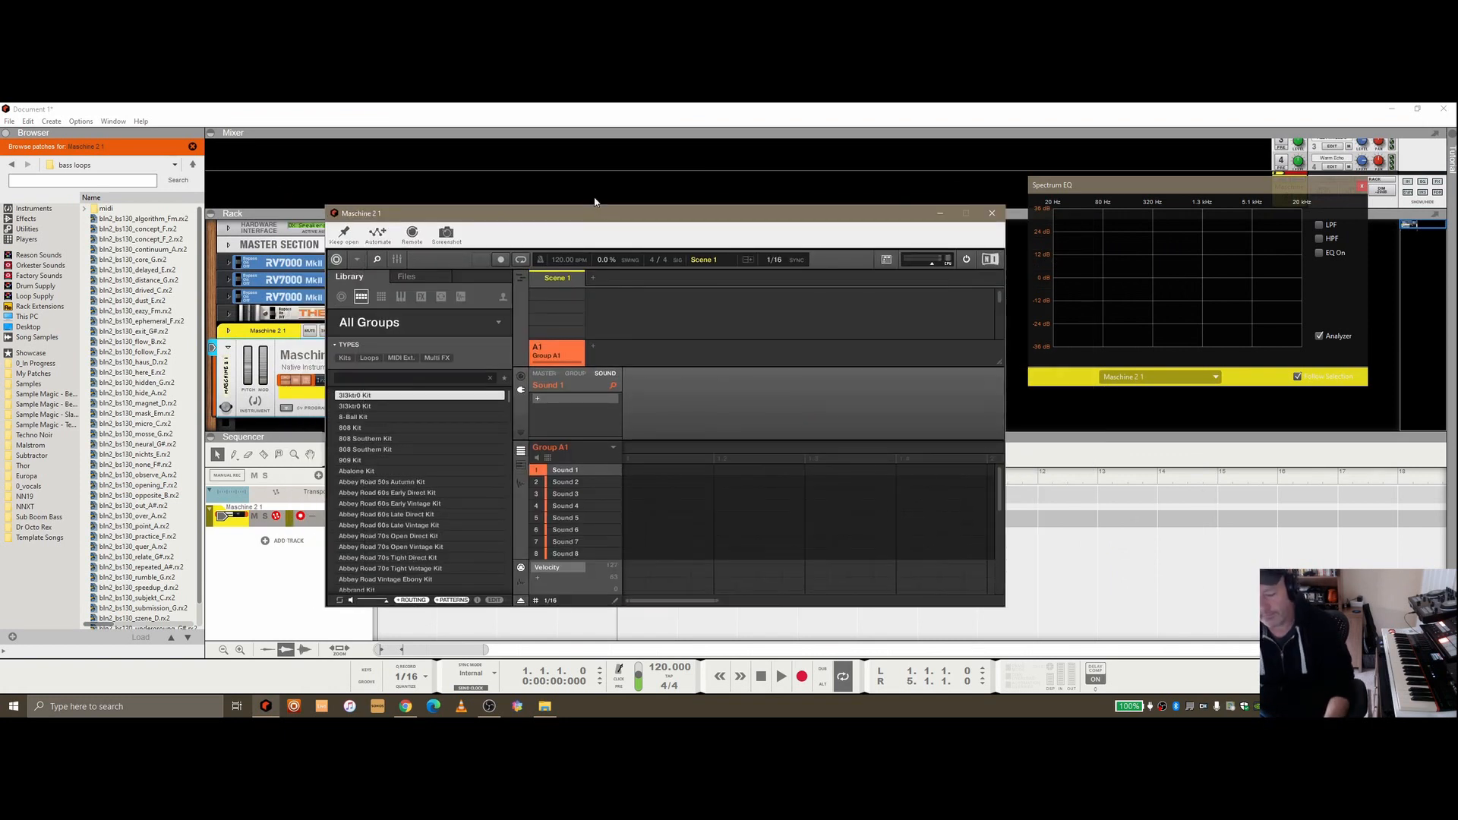
{"action": "key", "text": "Tab"}
{"action": "left_click_drag", "start_coordinate": [574, 208], "coordinate": [905, 226]}
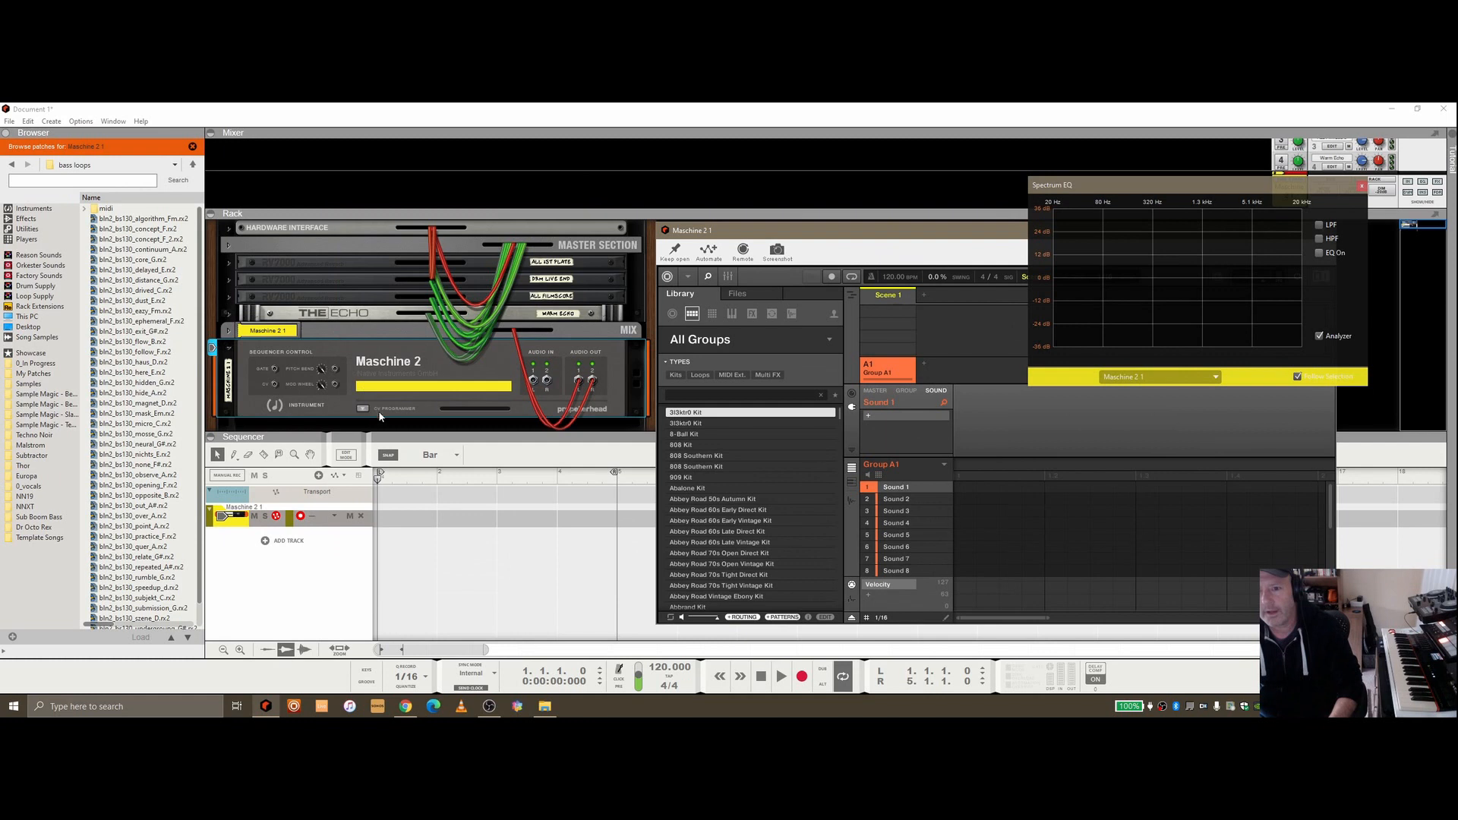
{"action": "scroll", "coordinate": [359, 420], "scroll_direction": "down", "scroll_amount": 3}
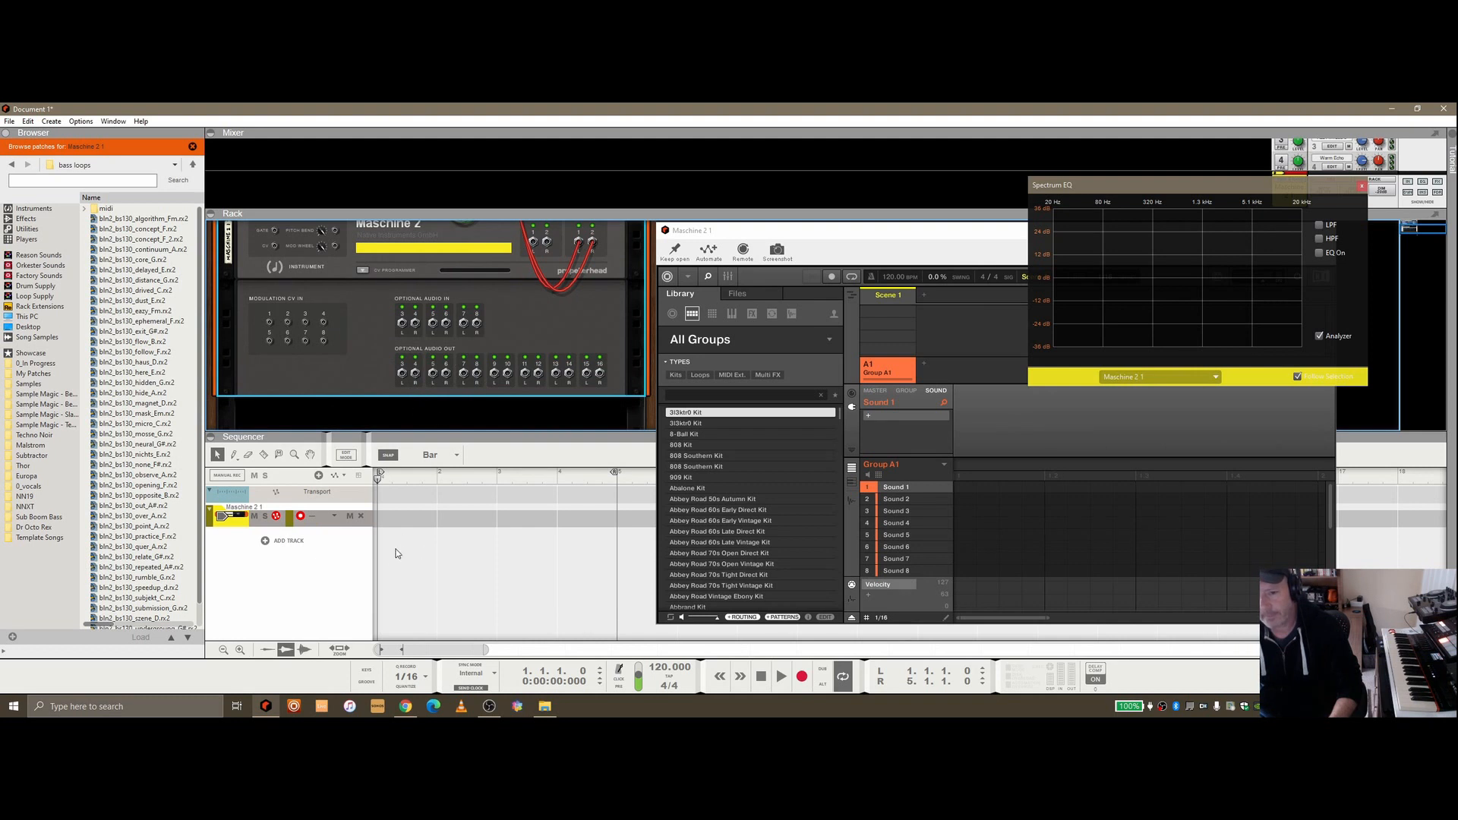
Step: Inspect Maschine 2's optional audio inputs and outputs at the rear, and turn the rack back to its front
{"action": "left_click", "coordinate": [334, 545]}
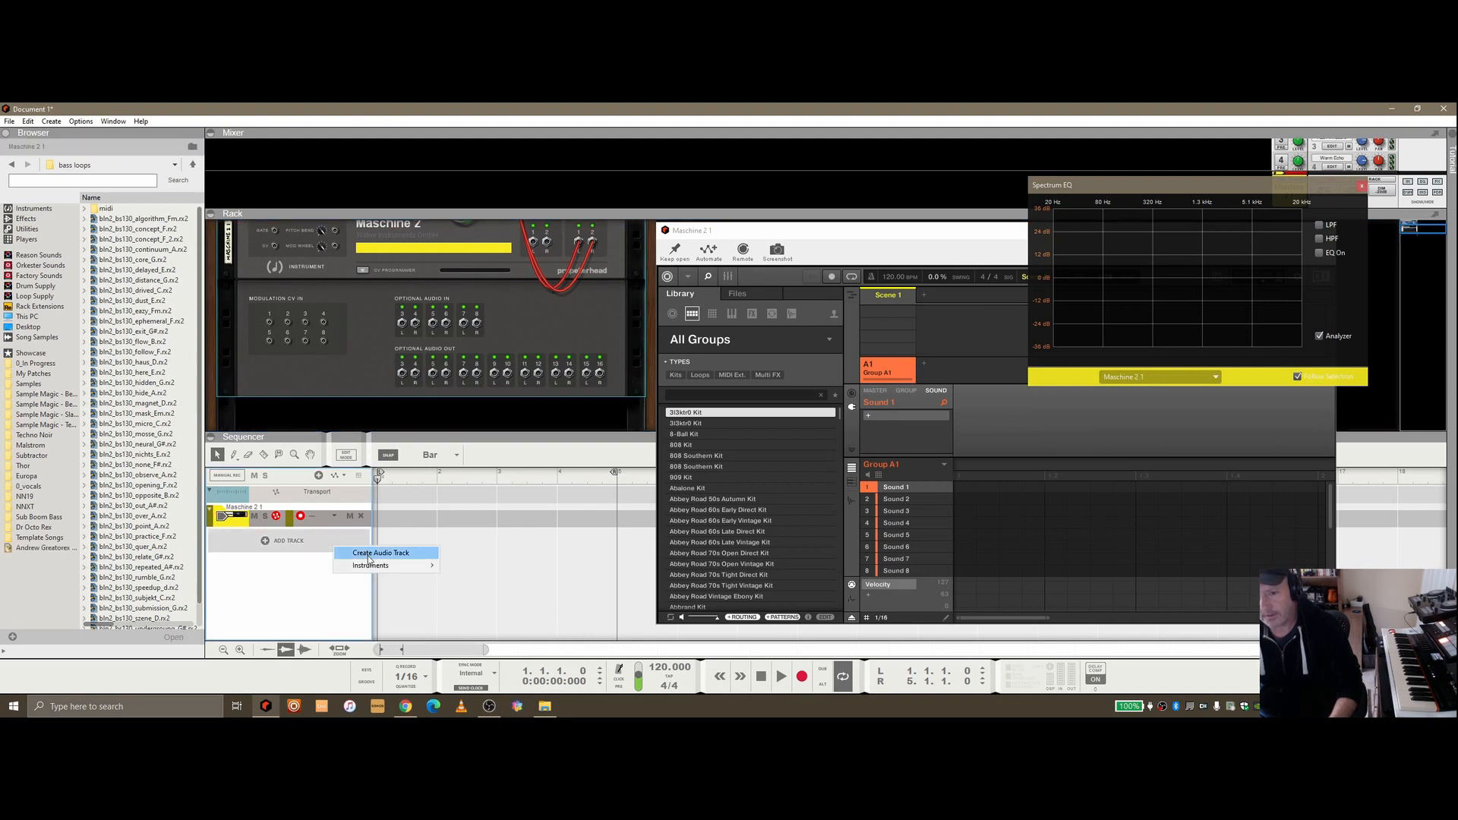
{"action": "right_click", "coordinate": [459, 422]}
{"action": "left_click", "coordinate": [416, 410]}
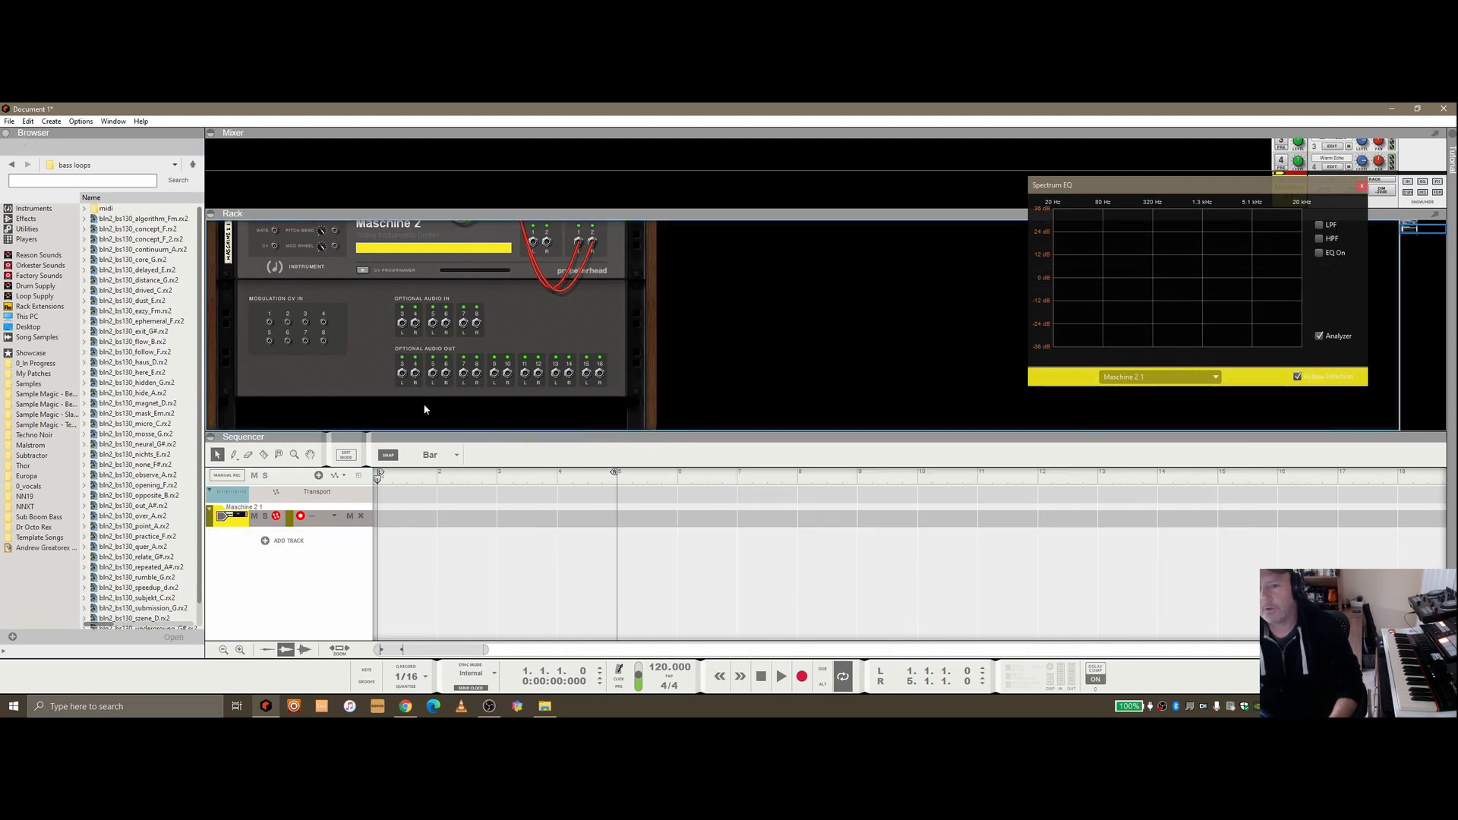
{"action": "key", "text": "Tab"}
{"action": "key", "text": "Tab"}
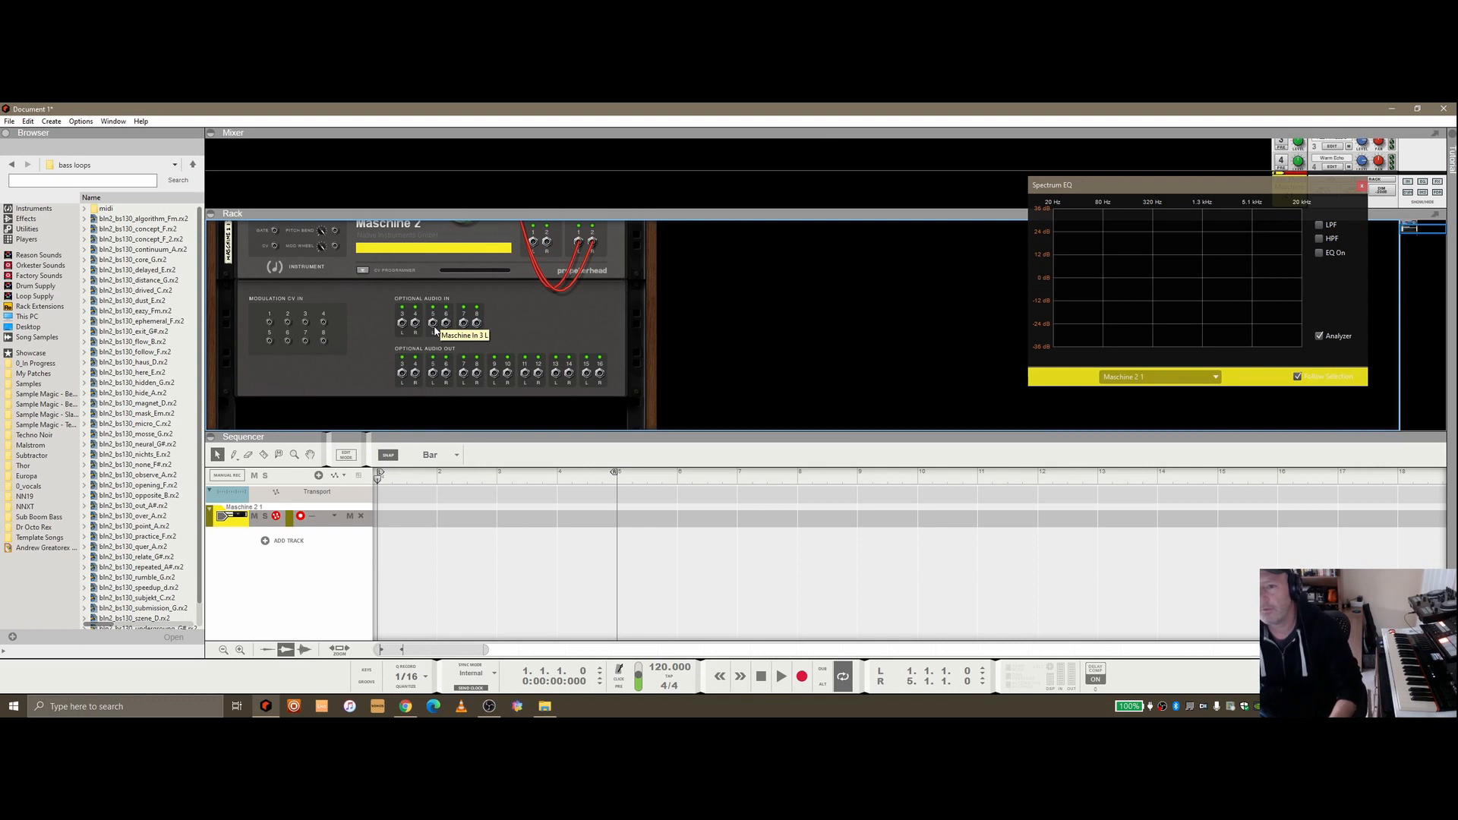
{"action": "scroll", "coordinate": [505, 344], "scroll_direction": "up", "scroll_amount": 2}
{"action": "key", "text": "Tab"}
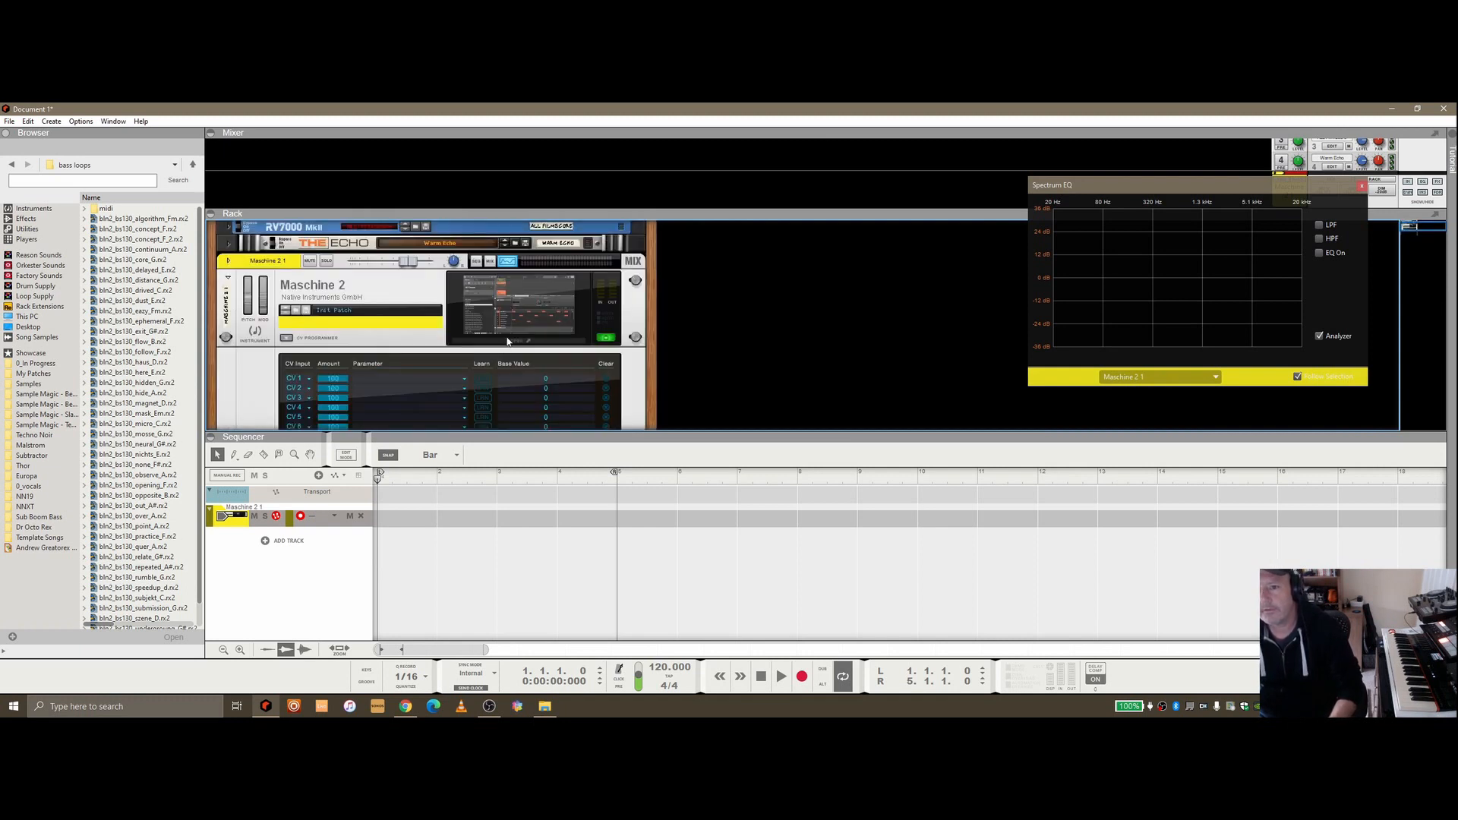
Step: Reopen the Maschine 2 plugin window and load the Acuity Kit from the Cavern Floor library
{"action": "left_click", "coordinate": [553, 343]}
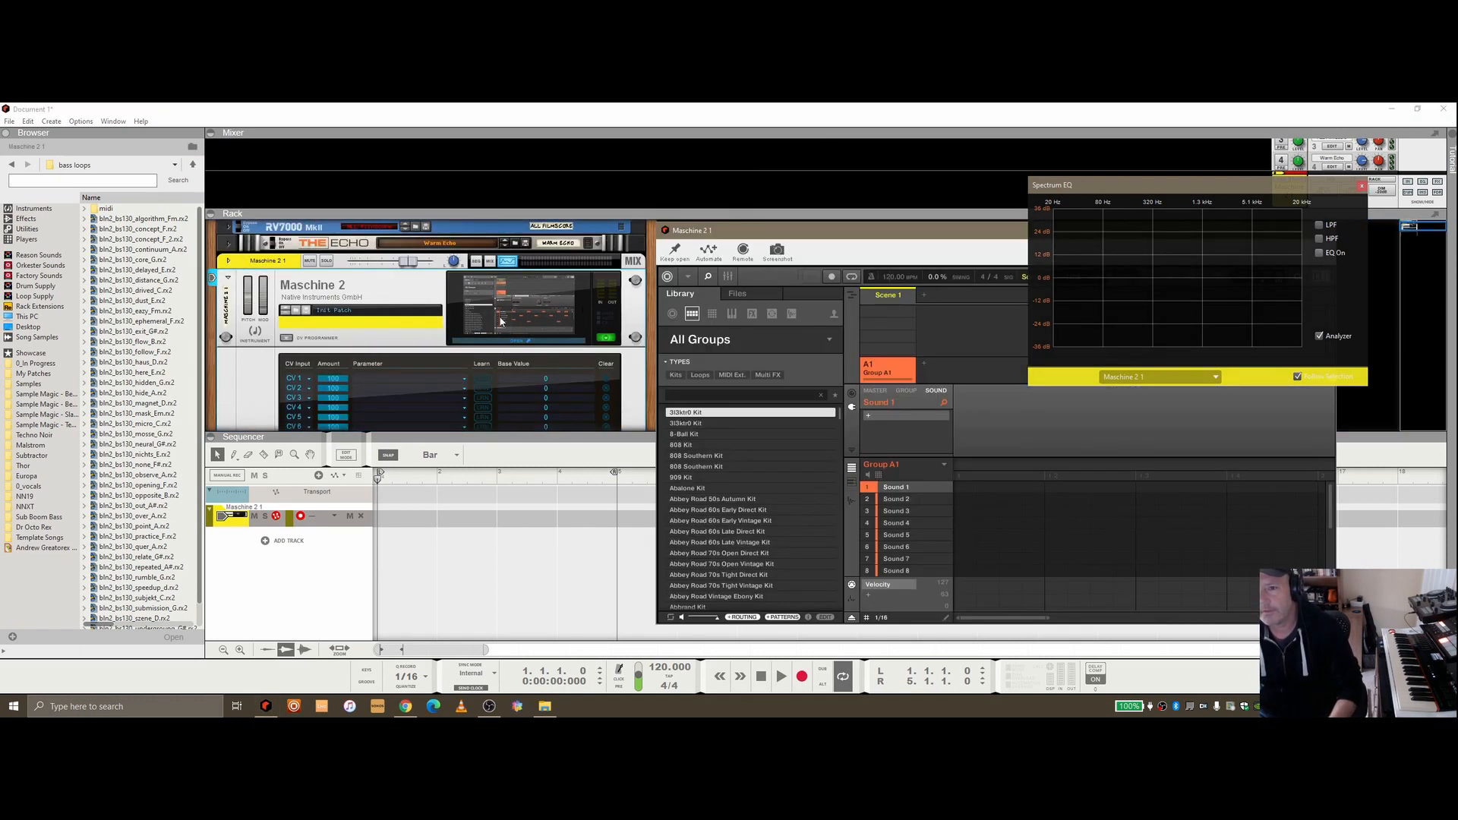
{"action": "left_click_drag", "start_coordinate": [733, 231], "coordinate": [439, 191]}
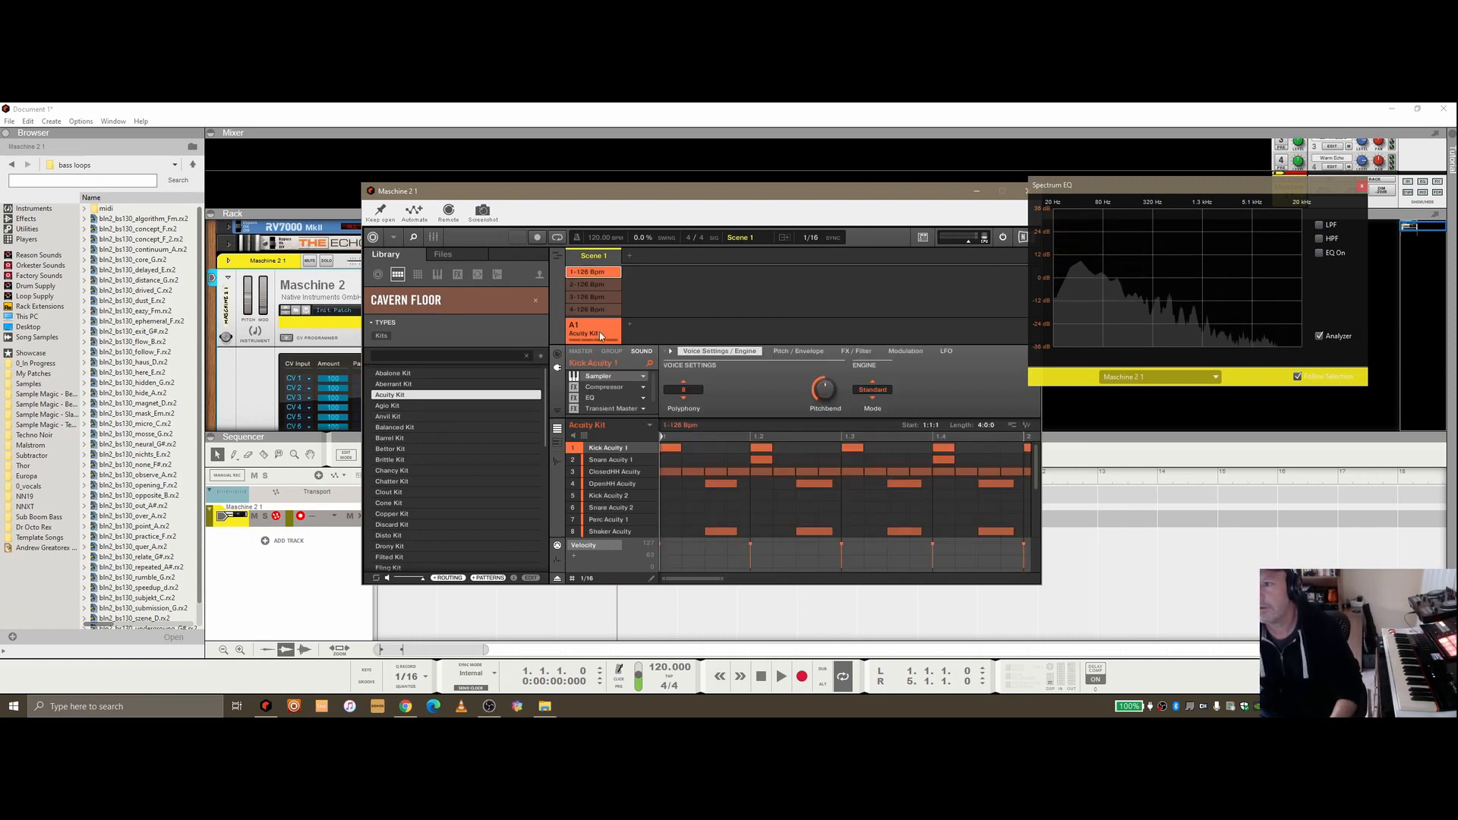
Step: Close the Spectrum EQ window and place the Maschine 2 window clear of the rack device and sequencer track list
{"action": "left_click_drag", "start_coordinate": [740, 196], "coordinate": [900, 220]}
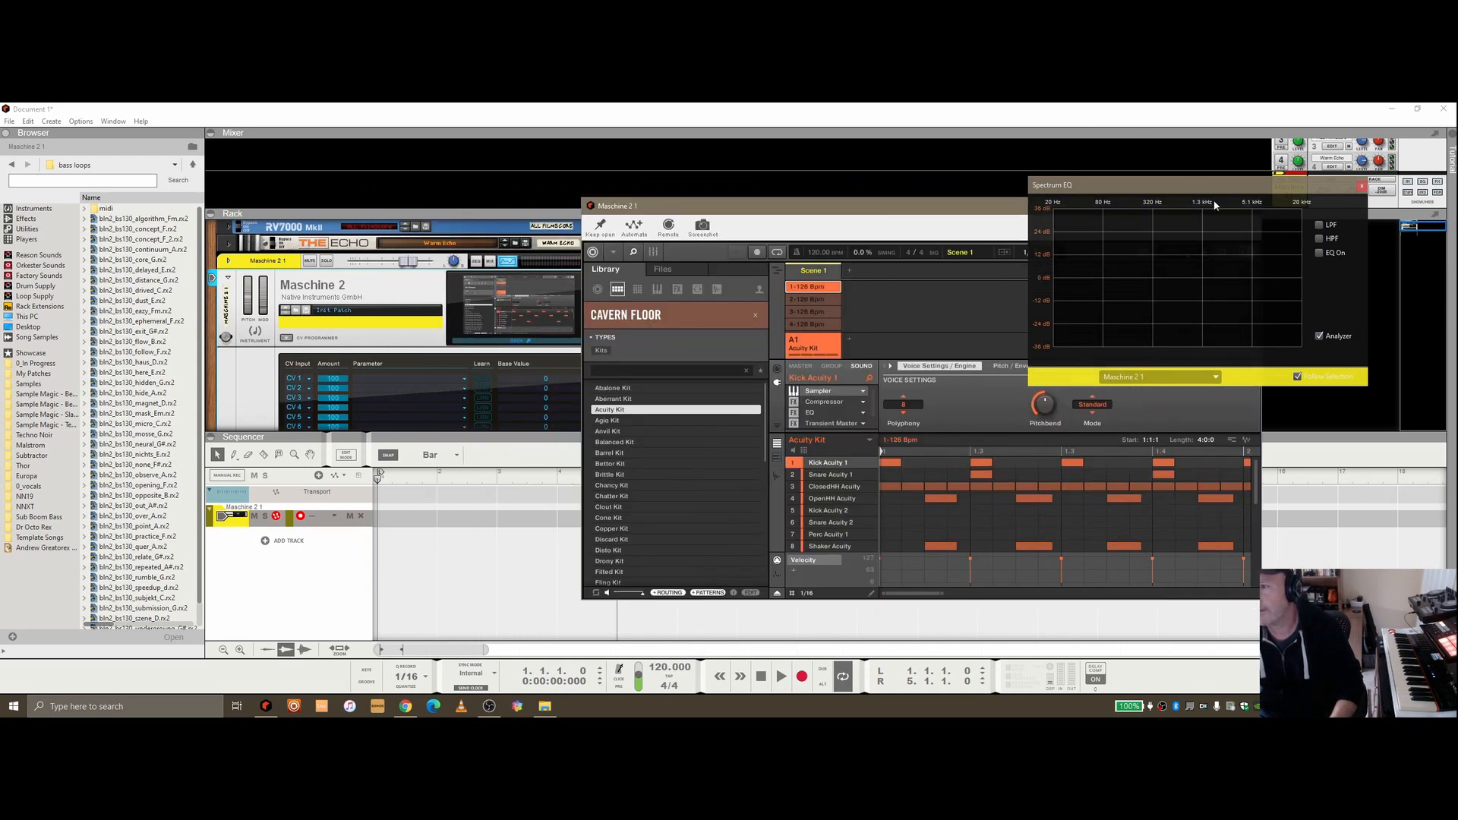
{"action": "left_click", "coordinate": [1361, 186]}
{"action": "left_click_drag", "start_coordinate": [1017, 208], "coordinate": [1090, 198]}
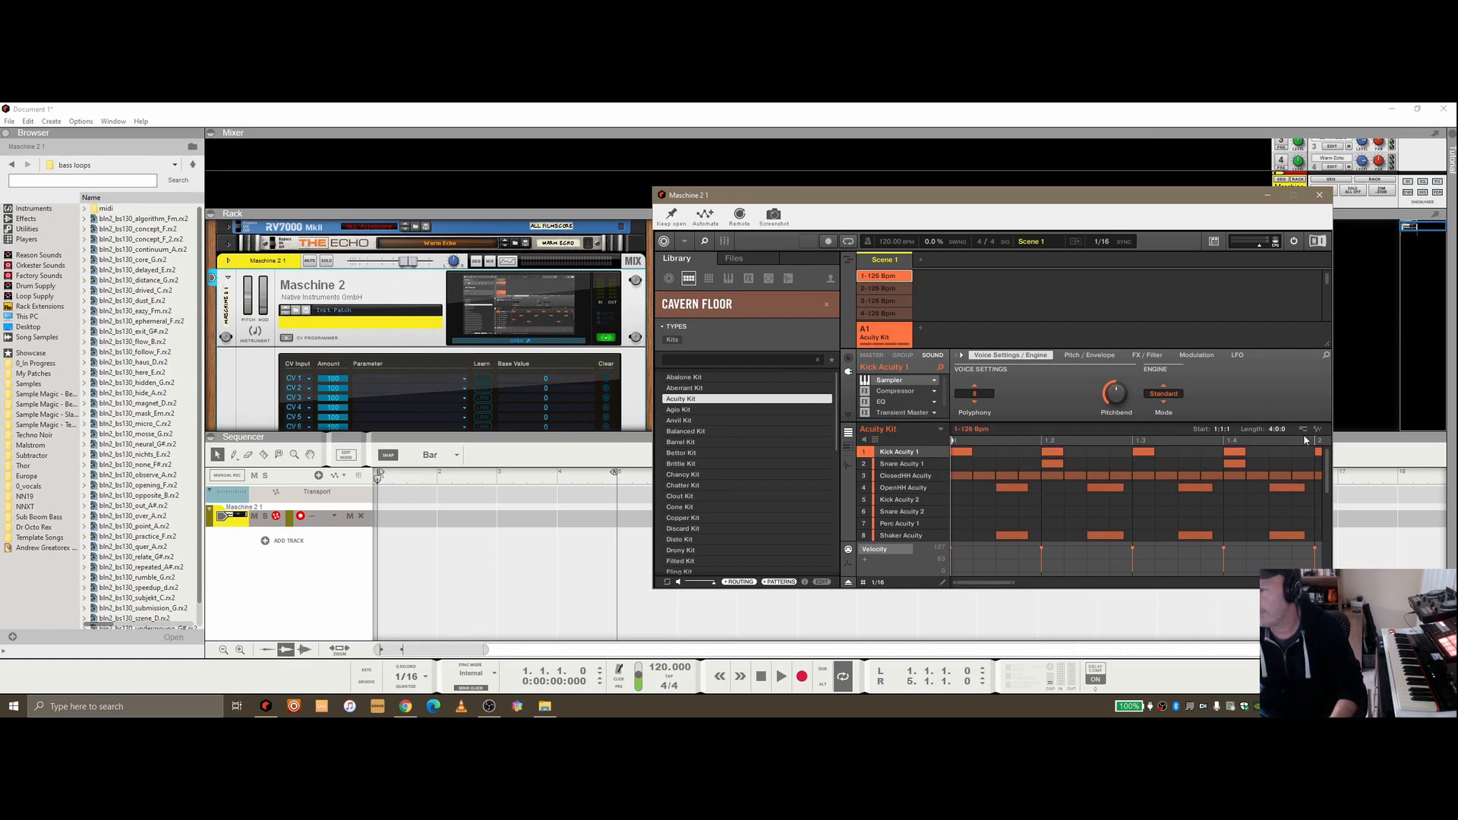
Step: Export the Acuity Kit pattern as audio into the sequencer at bar 1 on a new track, and close the Maschine 2 window
{"action": "left_click_drag", "start_coordinate": [1318, 431], "coordinate": [1316, 442]}
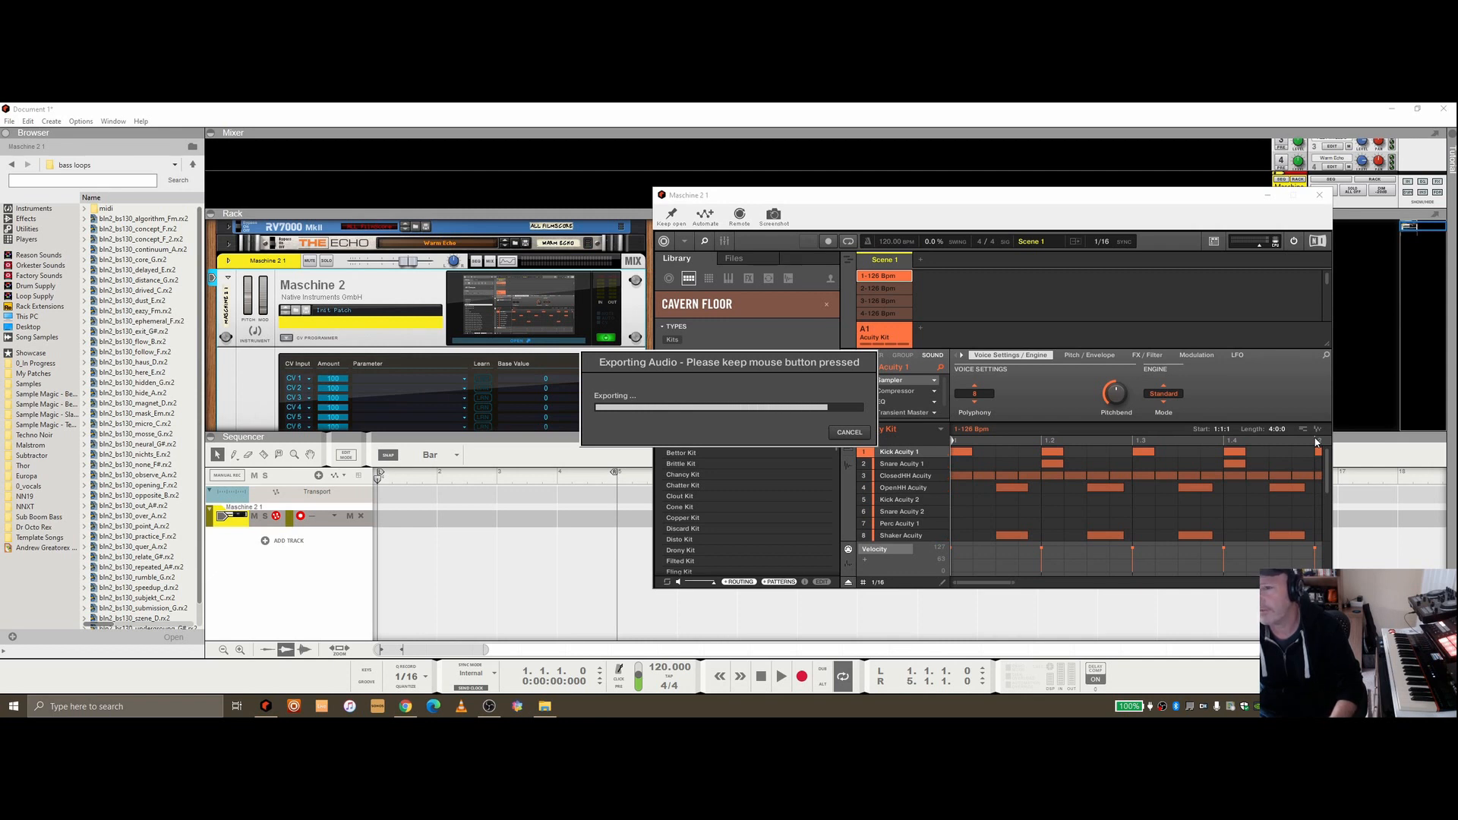
{"action": "left_click_drag", "start_coordinate": [1317, 442], "coordinate": [376, 514]}
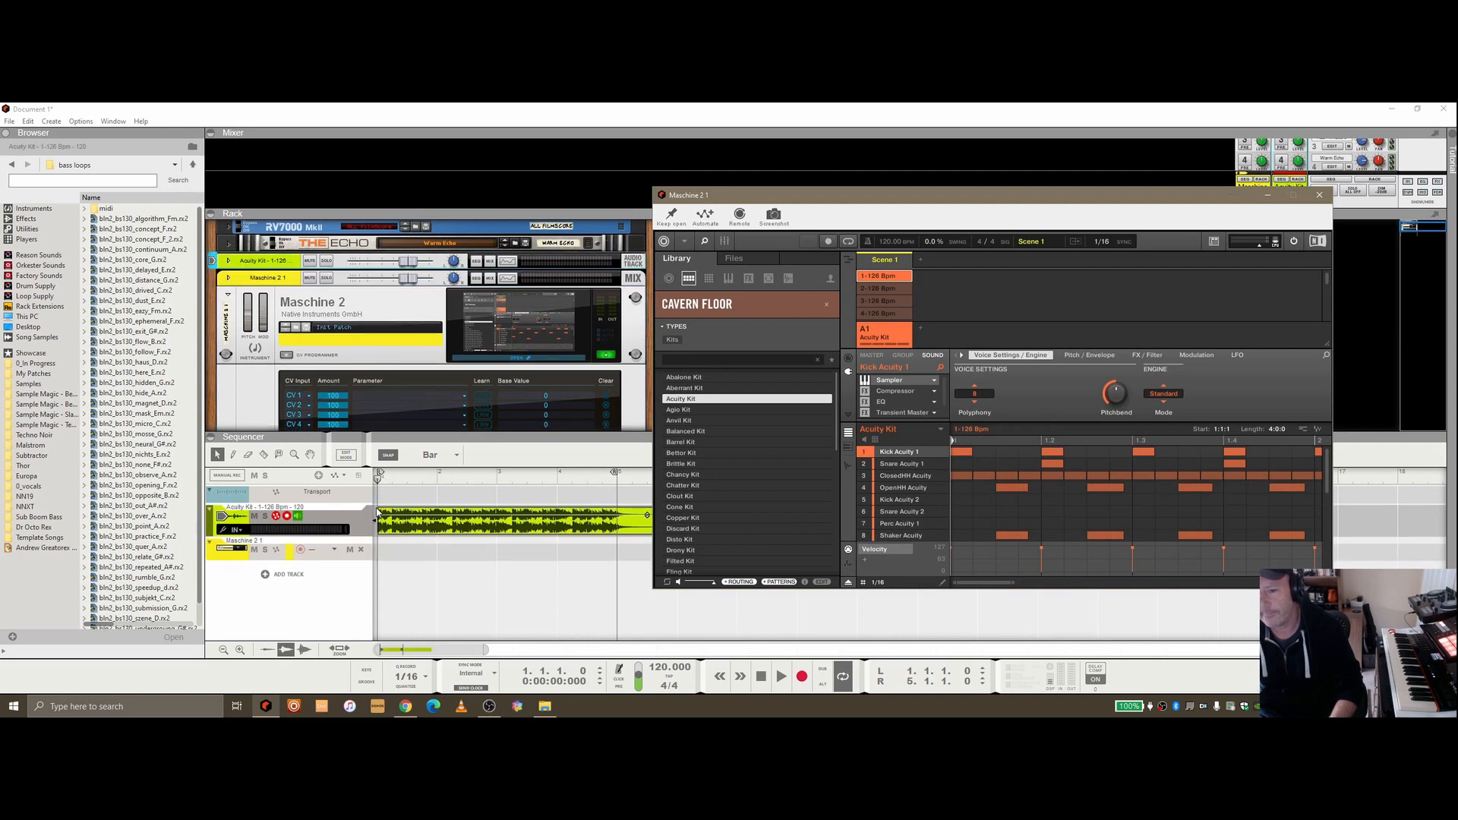
{"action": "left_click", "coordinate": [1319, 194]}
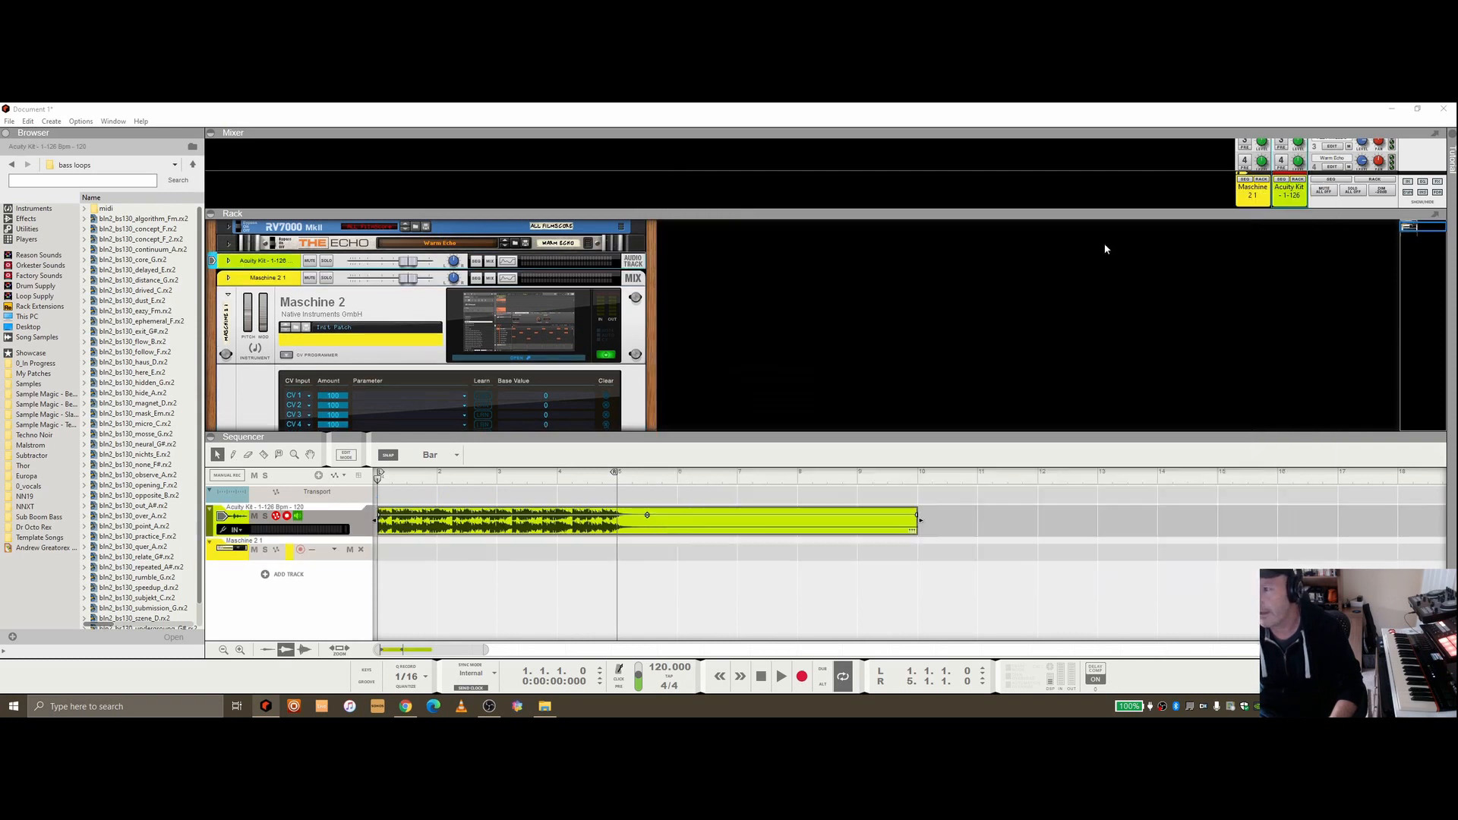
Step: Trim the Acuity Kit audio clip to a length of 4 bars
{"action": "right_click", "coordinate": [529, 521]}
{"action": "left_click", "coordinate": [591, 311]}
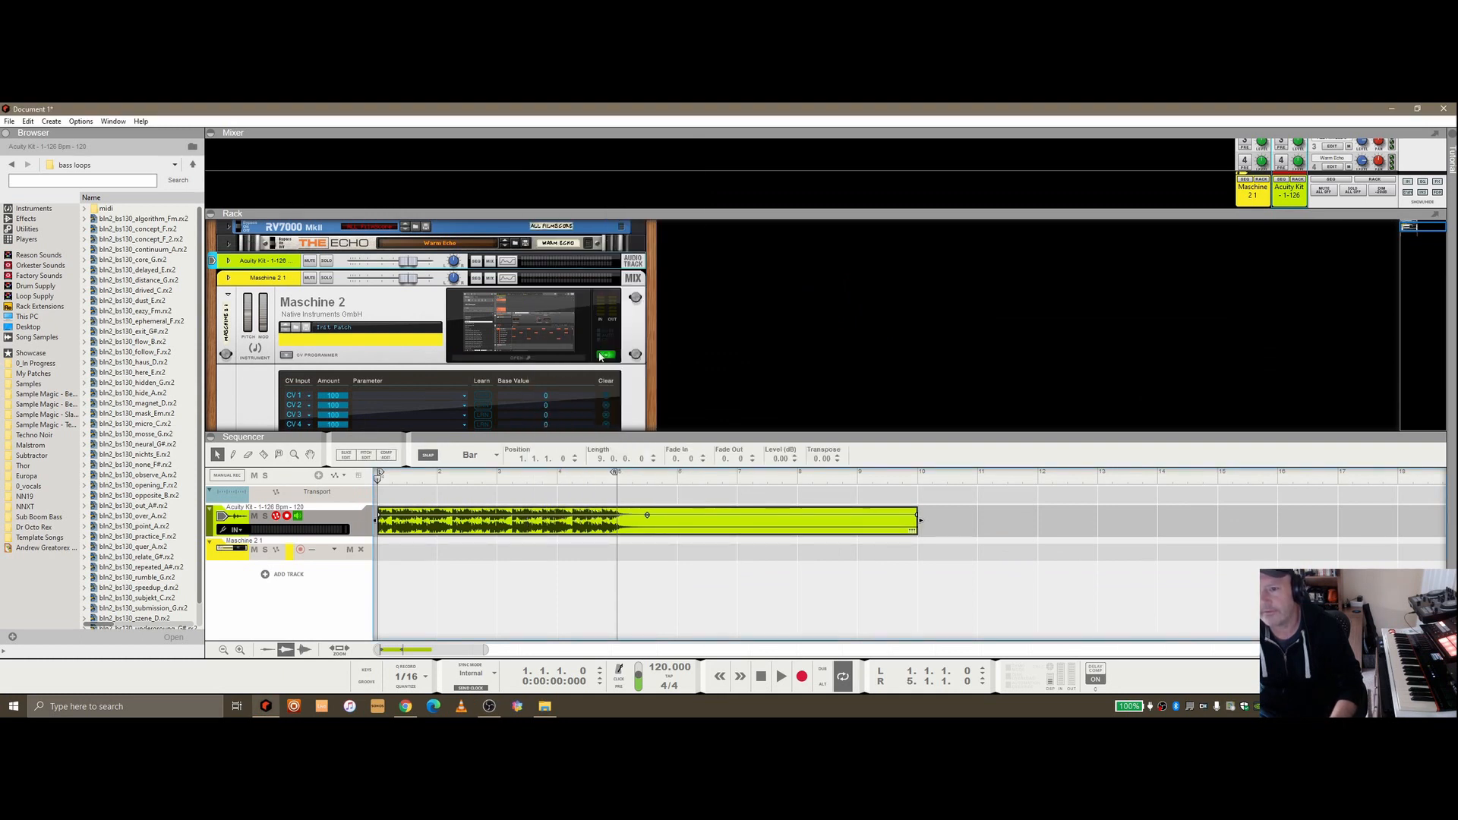
{"action": "left_click_drag", "start_coordinate": [921, 519], "coordinate": [617, 519]}
{"action": "left_click", "coordinate": [437, 477]}
{"action": "left_click_drag", "start_coordinate": [366, 482], "coordinate": [368, 481]}
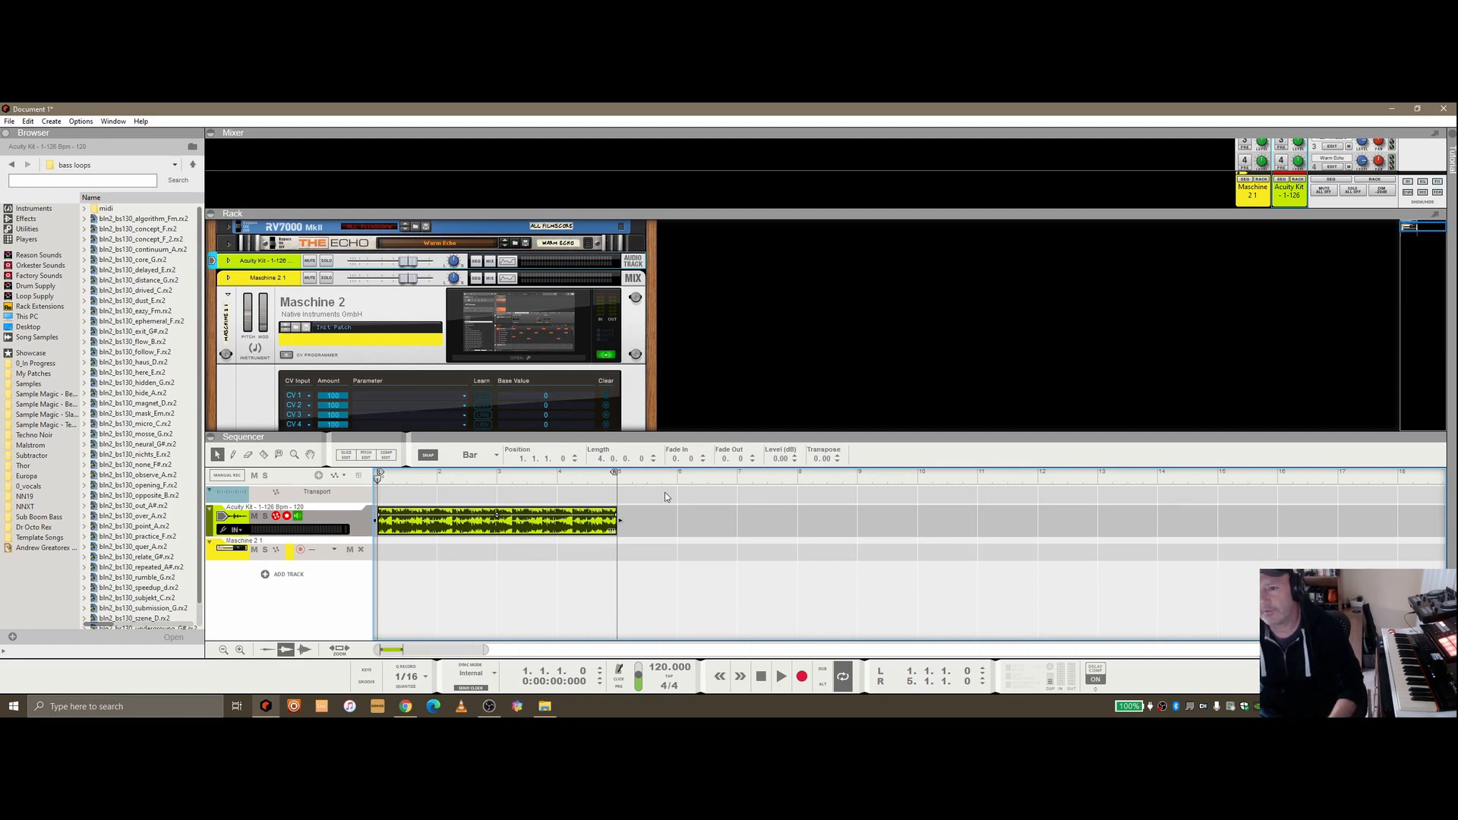
Step: Move the right locator to bar 16, duplicate the Acuity Kit clip three times, and trim the last copy to 3 bars
{"action": "left_click_drag", "start_coordinate": [615, 474], "coordinate": [1282, 498]}
{"action": "key", "text": "ctrl+d"}
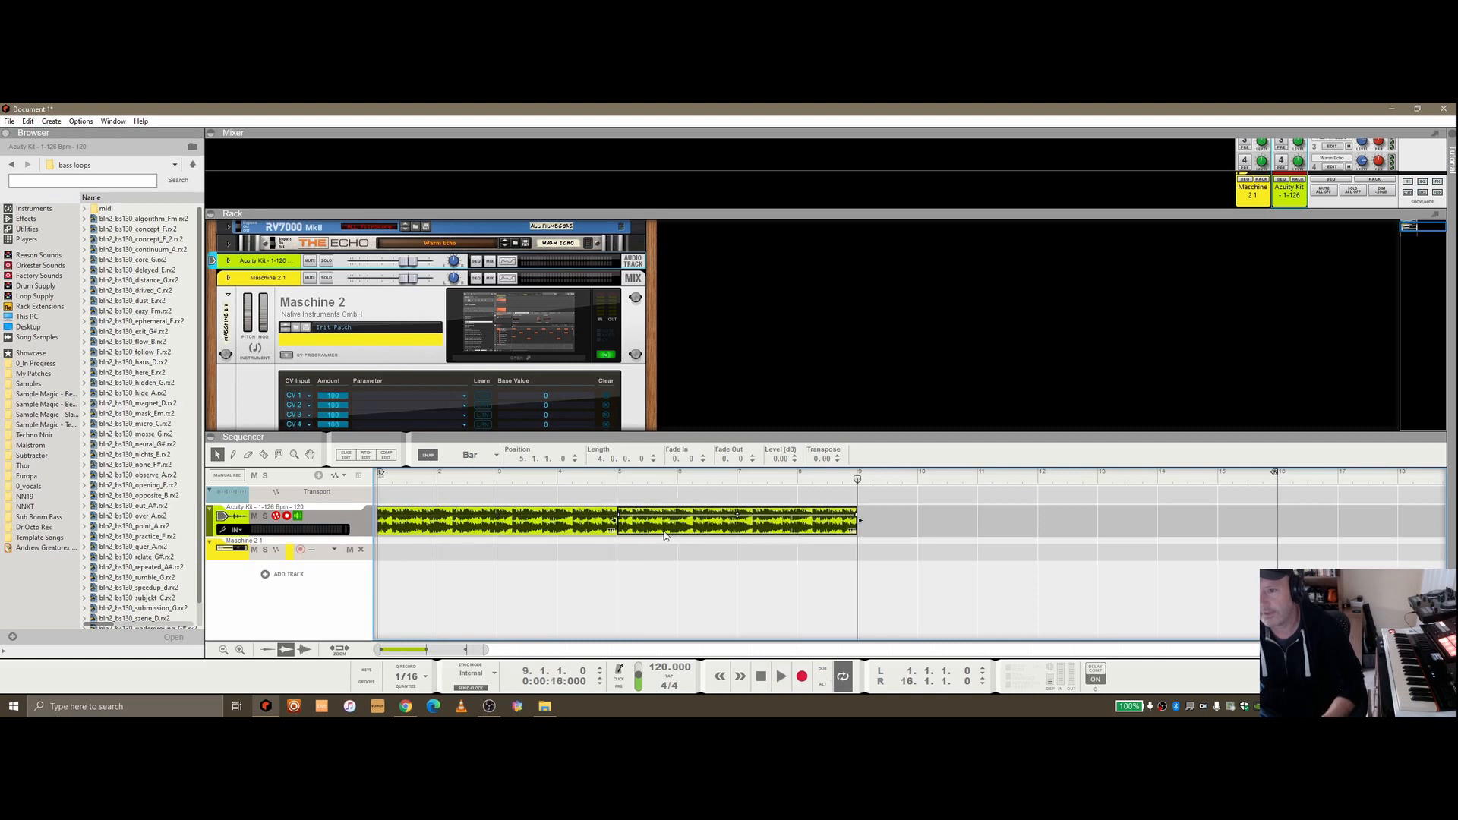
{"action": "key", "text": "ctrl+d"}
{"action": "key", "text": "ctrl+d"}
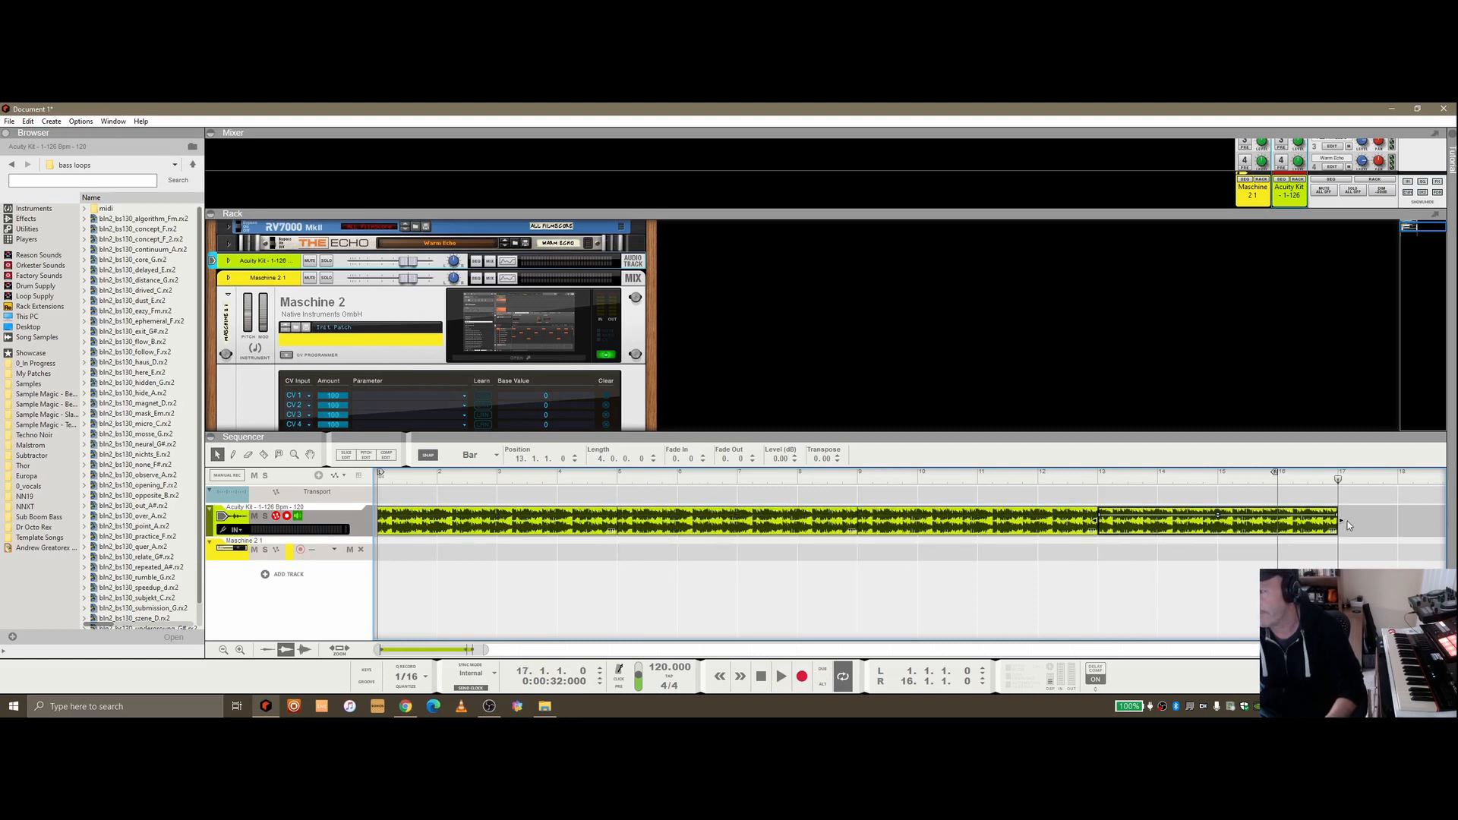
{"action": "left_click_drag", "start_coordinate": [1336, 529], "coordinate": [1278, 530]}
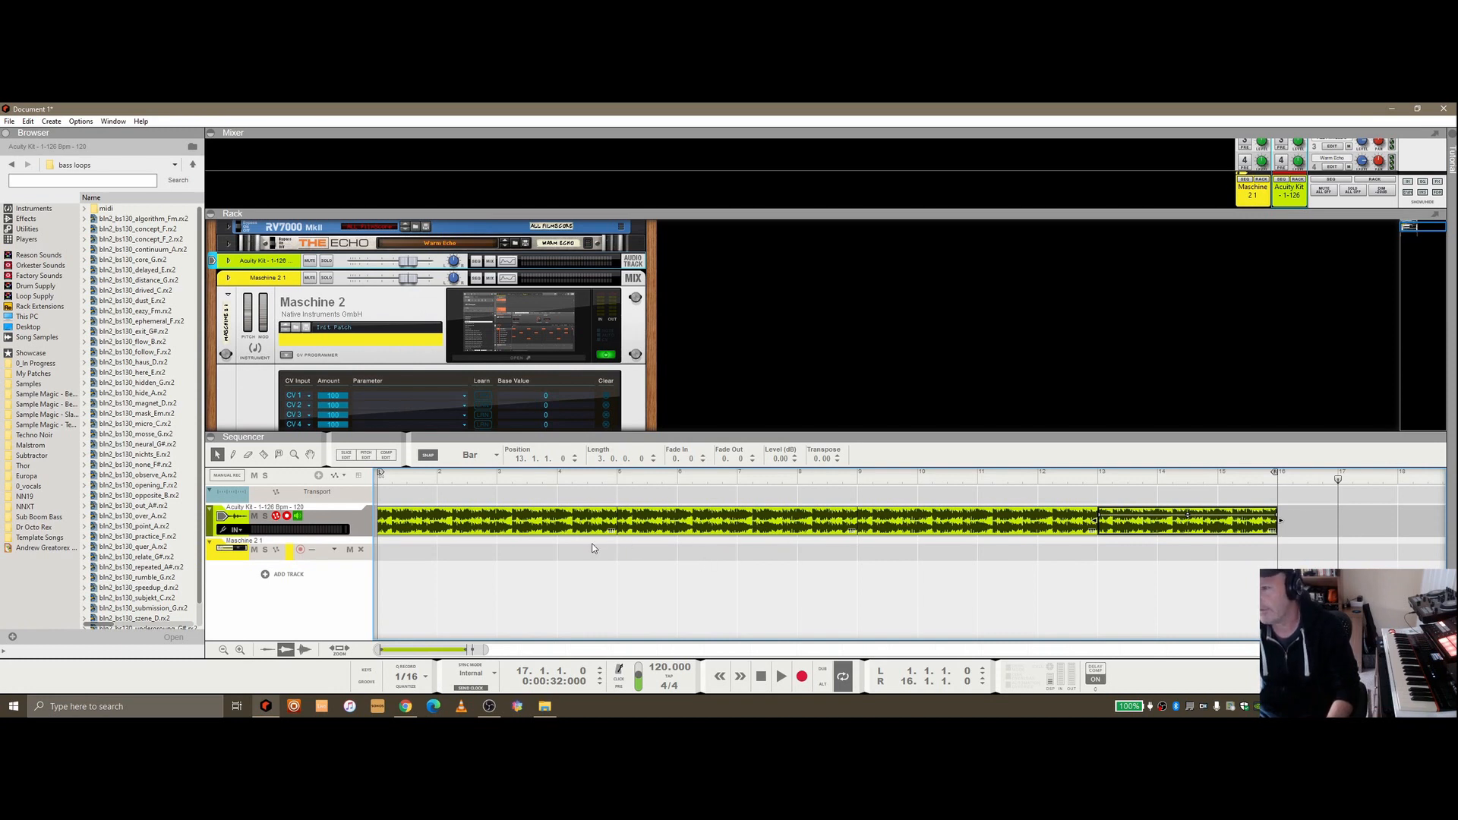
Step: Undo the trim of the last clip and remove the three Acuity Kit copies, keeping only the first 4-bar clip
{"action": "left_click", "coordinate": [564, 561]}
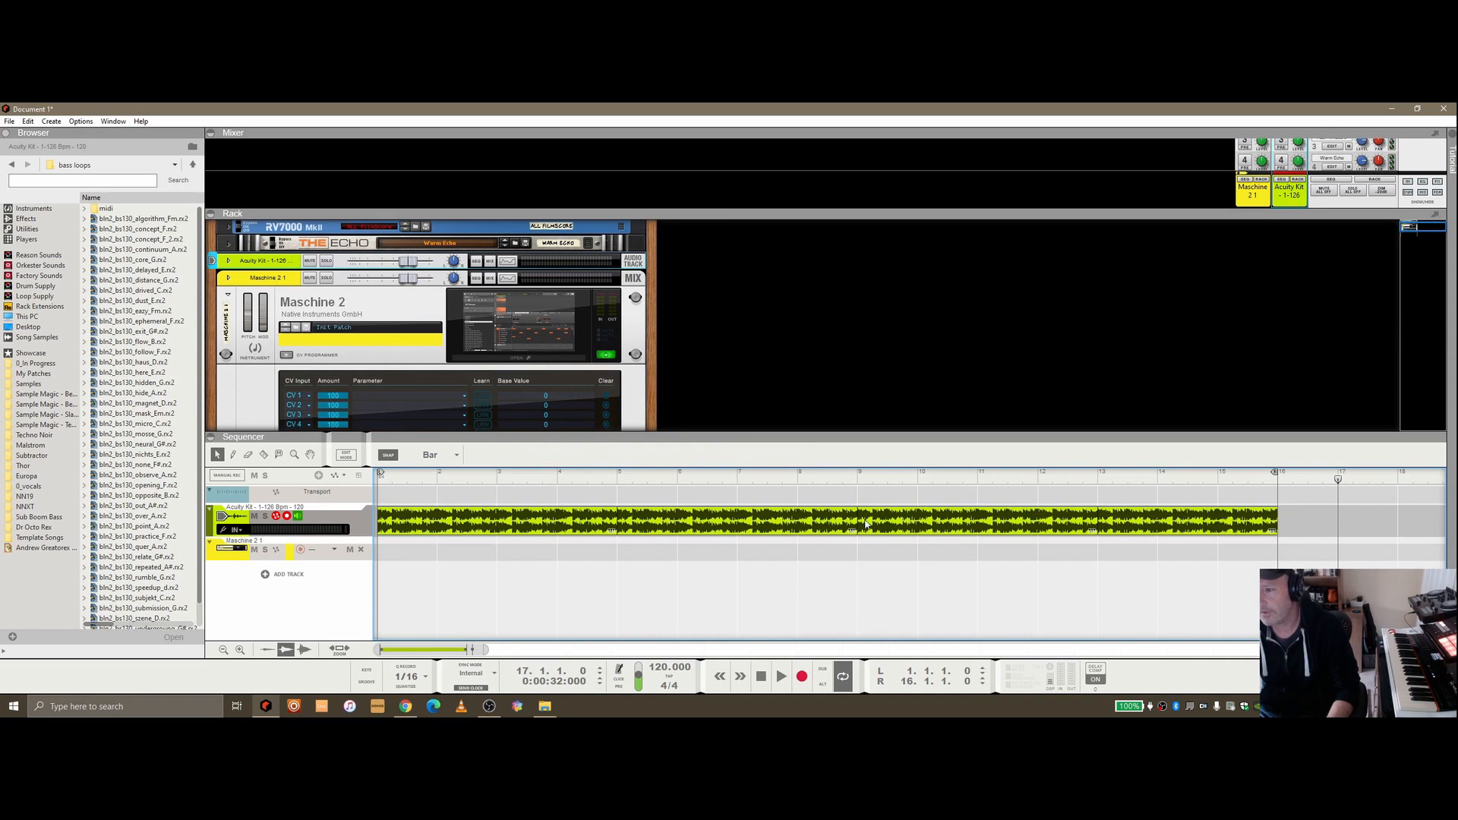
{"action": "left_click", "coordinate": [1160, 532]}
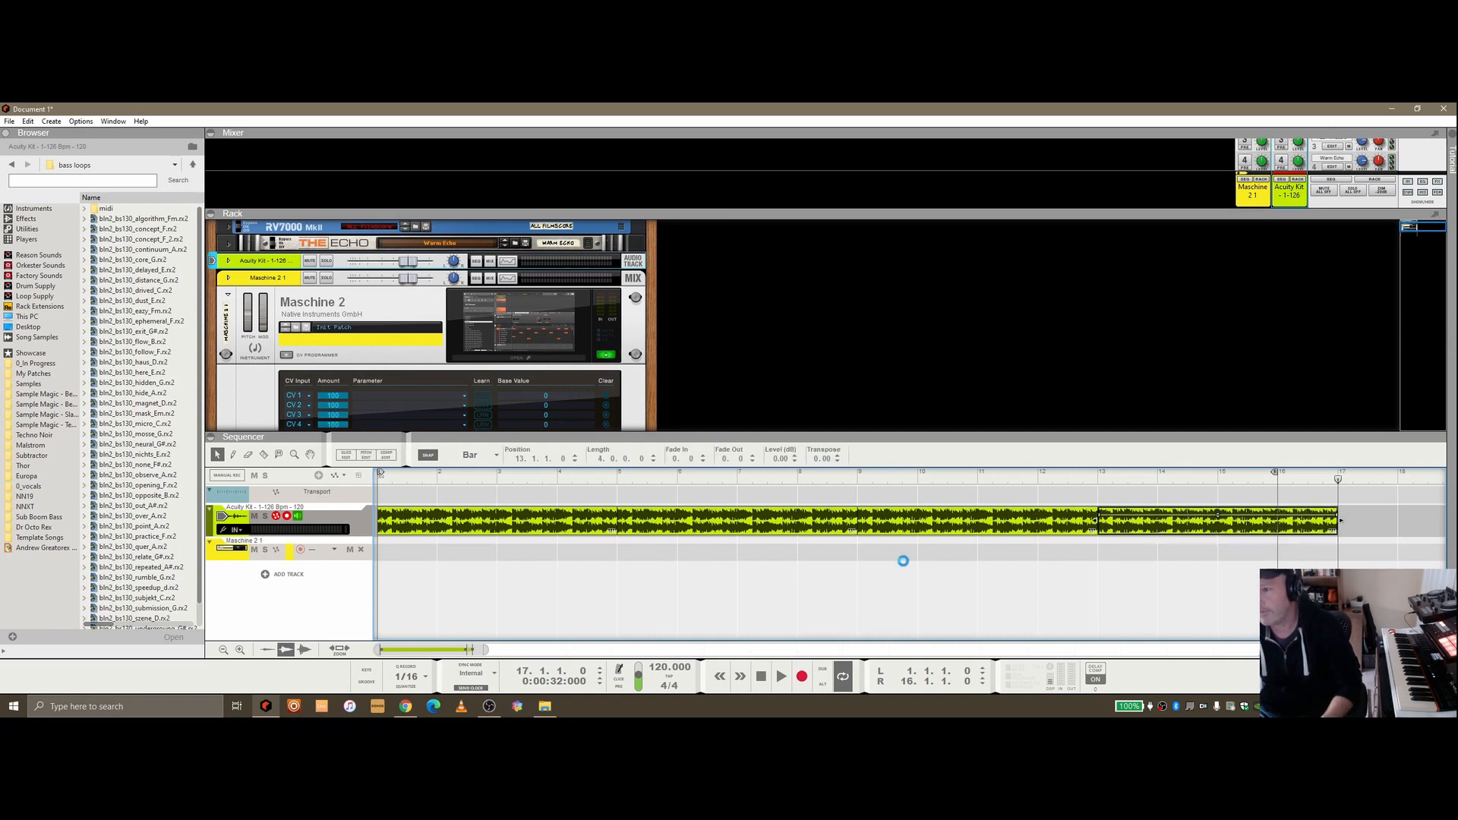
{"action": "key", "text": "Delete"}
{"action": "key", "text": "Delete"}
{"action": "key", "text": "Delete"}
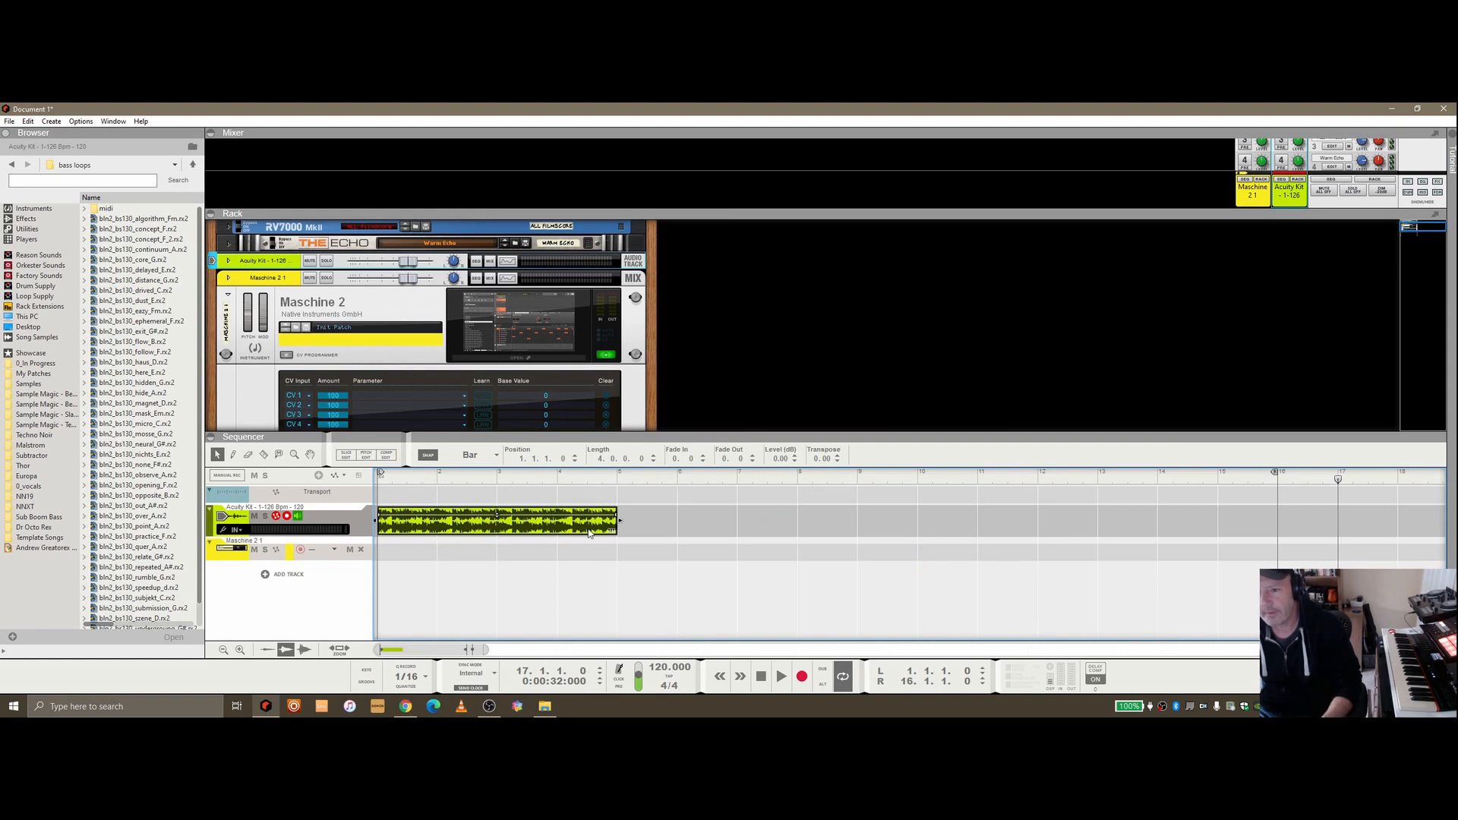
Step: Duplicate the Acuity Kit clip once, trim the copy to 3 bars, and set the right locator to bar 8
{"action": "key", "text": "ctrl+d"}
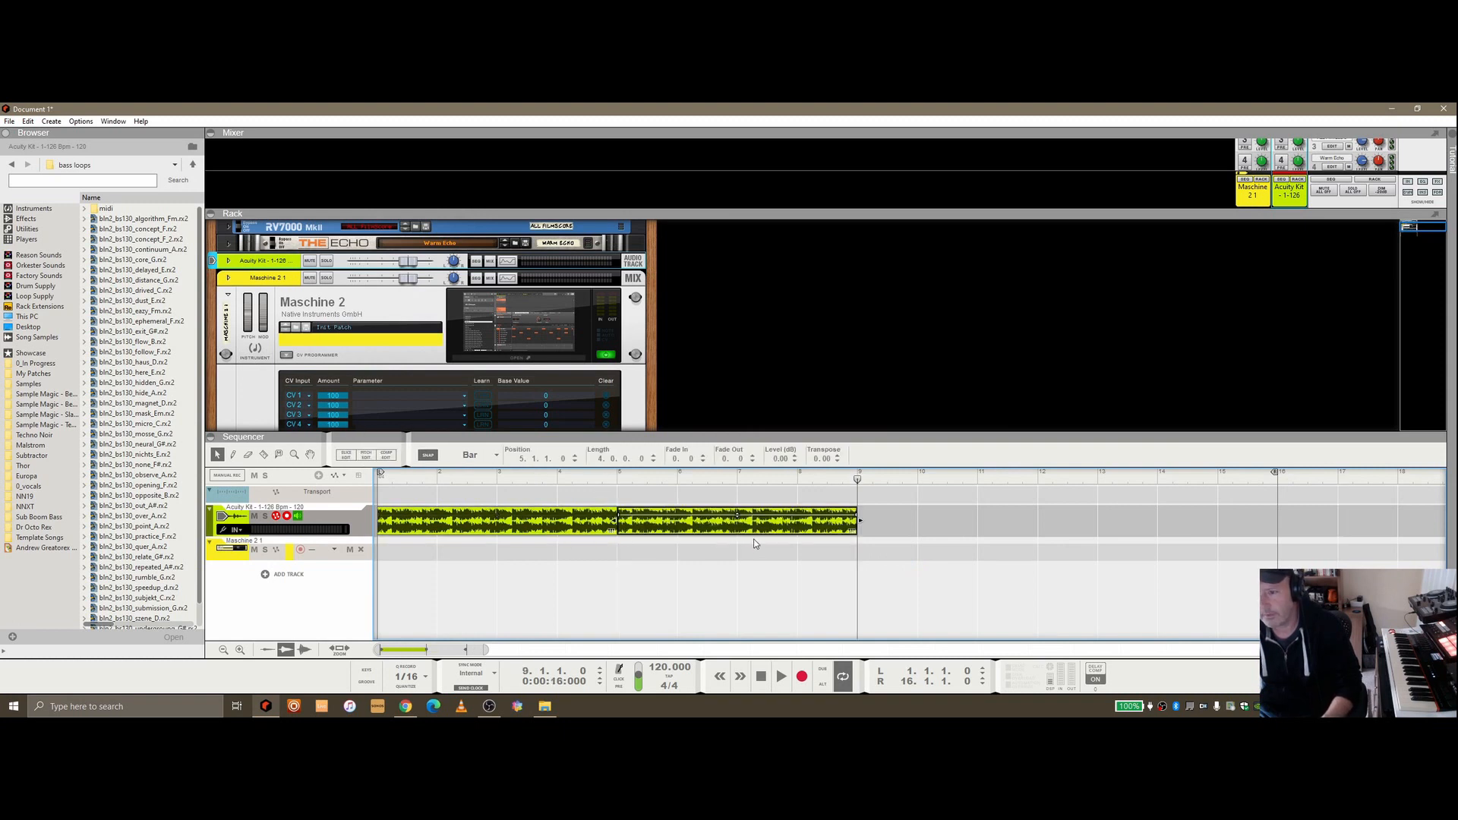
{"action": "left_click_drag", "start_coordinate": [863, 524], "coordinate": [799, 523]}
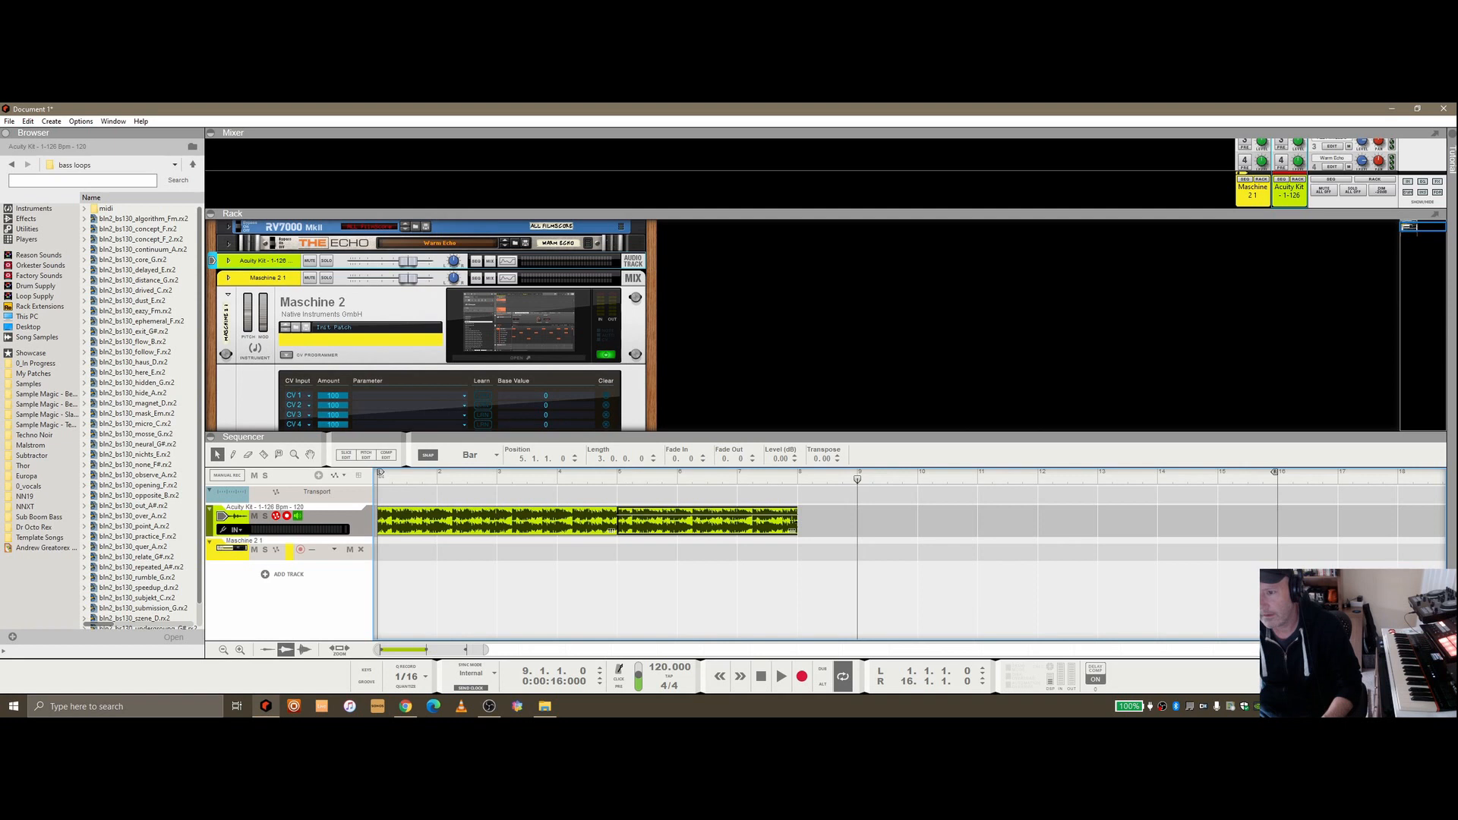
{"action": "left_click_drag", "start_coordinate": [676, 477], "coordinate": [353, 477]}
{"action": "left_click_drag", "start_coordinate": [1275, 472], "coordinate": [796, 473]}
Step: Enable Blocks and move both Acuity Kit clips from the song arrangement into Block 1
{"action": "left_click", "coordinate": [81, 121]}
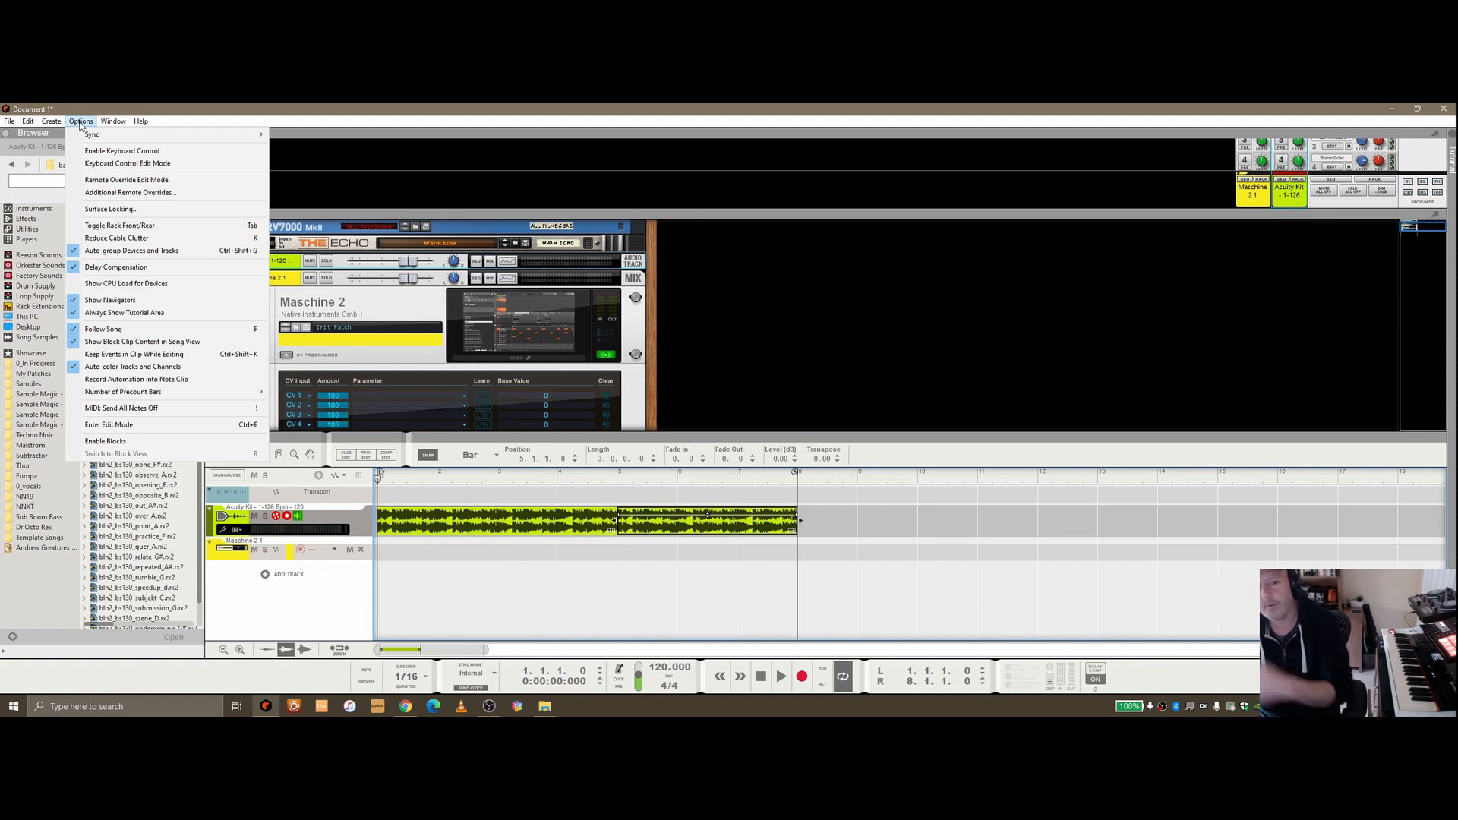
{"action": "left_click", "coordinate": [128, 443]}
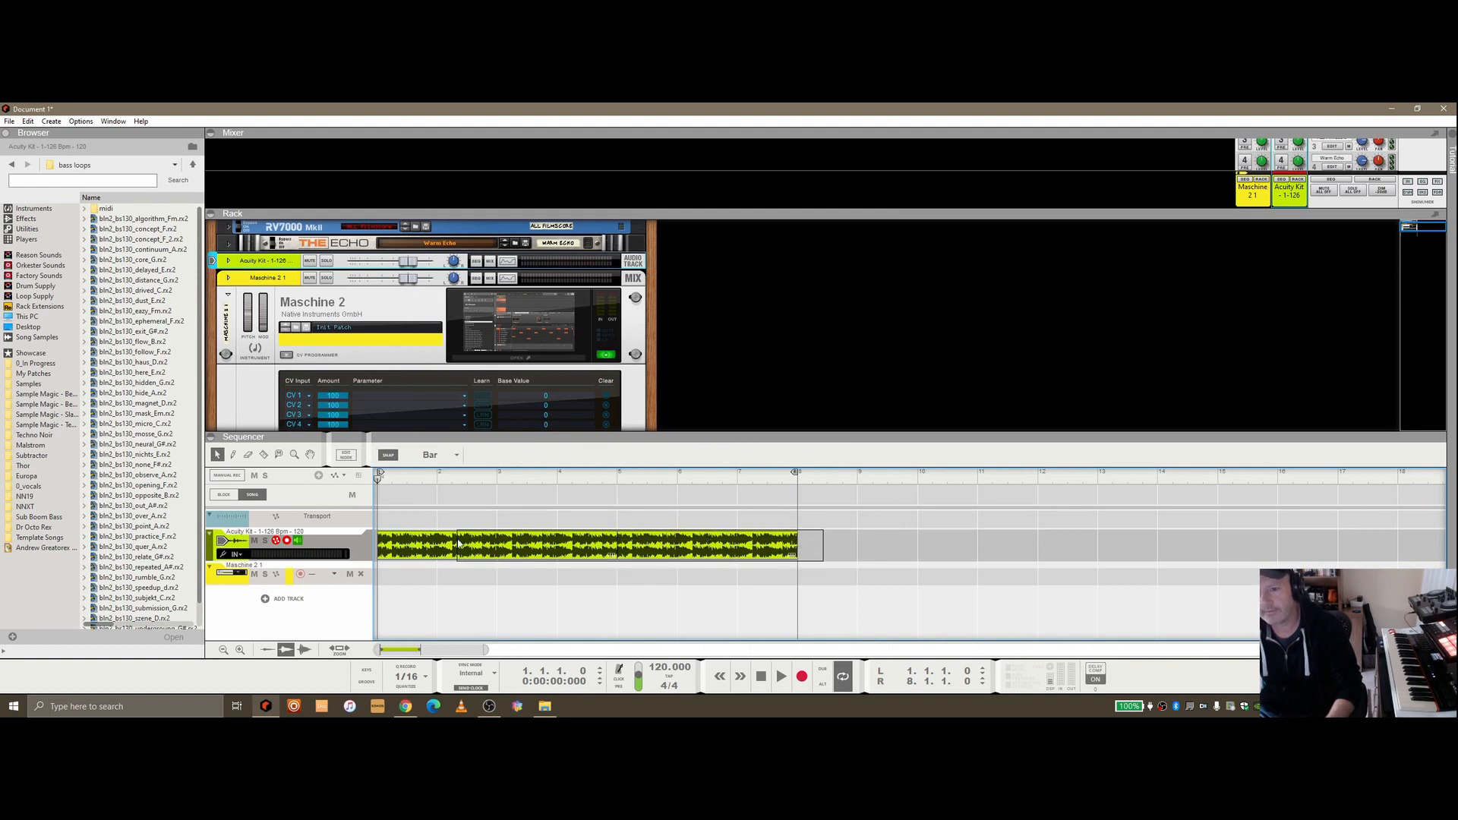
{"action": "left_click", "coordinate": [547, 554]}
{"action": "key", "text": "Delete"}
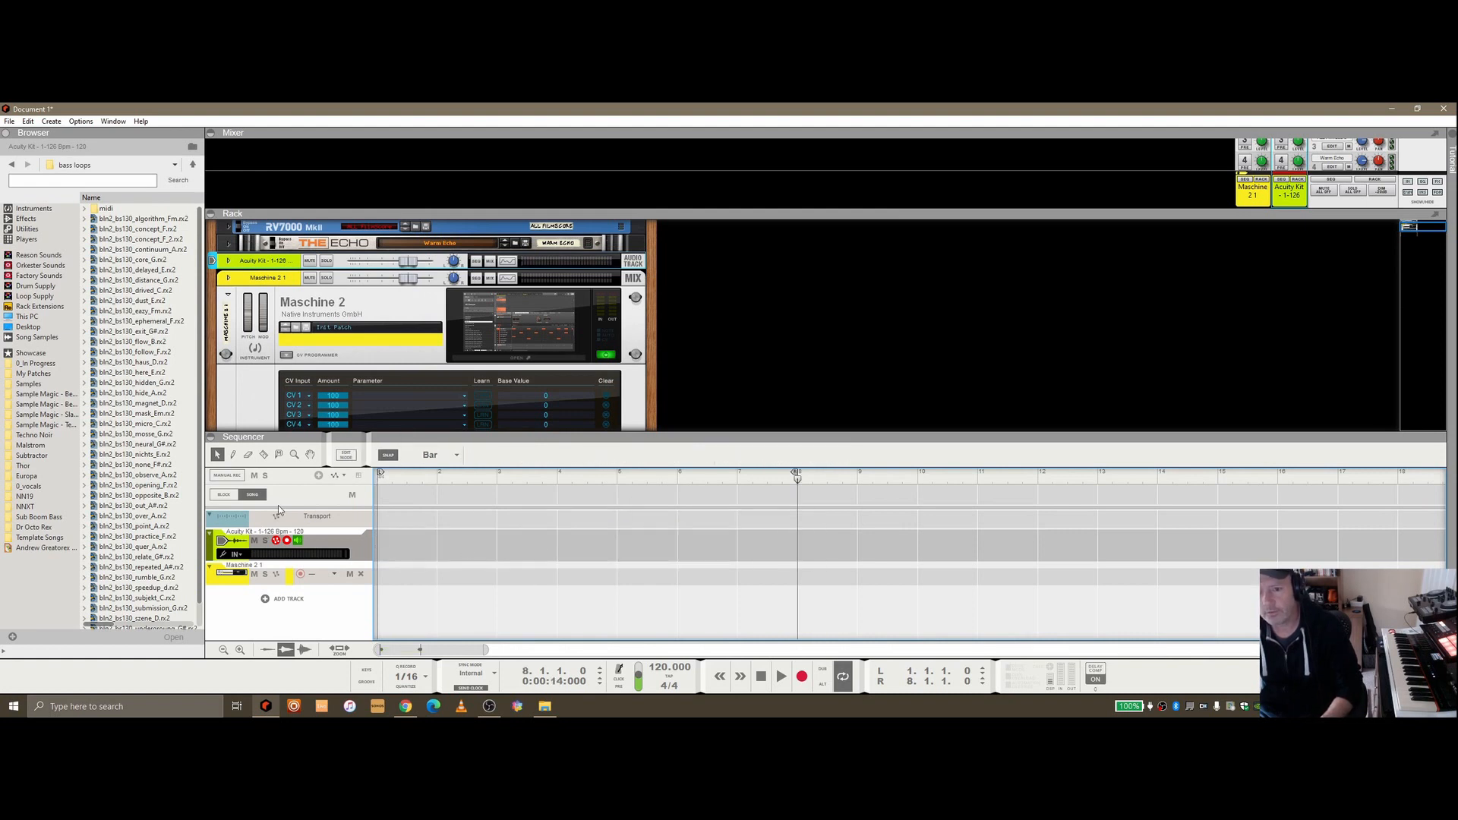
{"action": "left_click", "coordinate": [224, 495]}
{"action": "key", "text": "ctrl+v"}
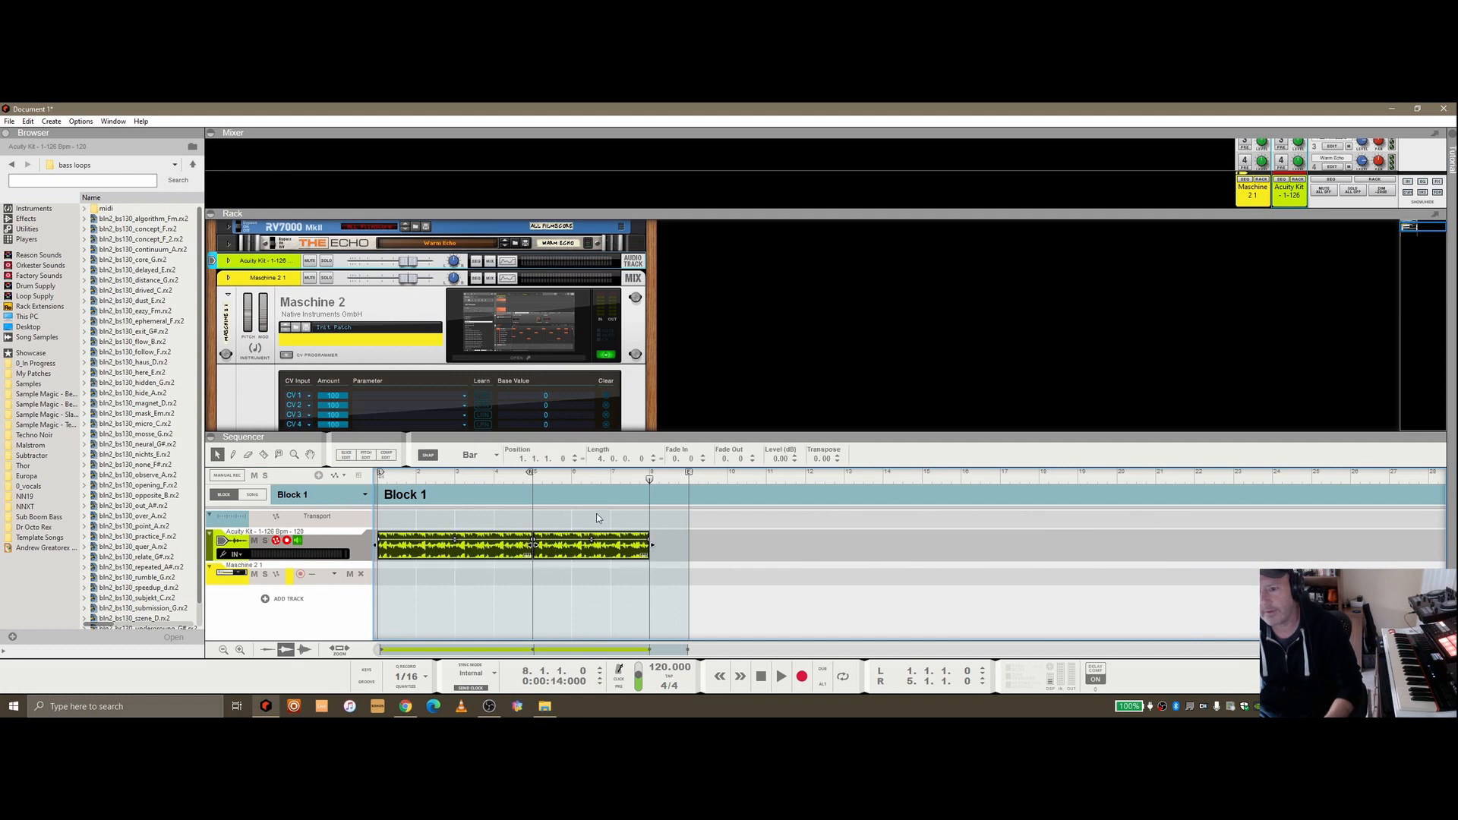
Step: Set Block 1's end and right locator to bar 8, and draw Block 1 into the song from bar 1 to bar 8
{"action": "left_click_drag", "start_coordinate": [651, 477], "coordinate": [650, 476]}
{"action": "left_click_drag", "start_coordinate": [536, 477], "coordinate": [650, 476]}
{"action": "left_click", "coordinate": [254, 495]}
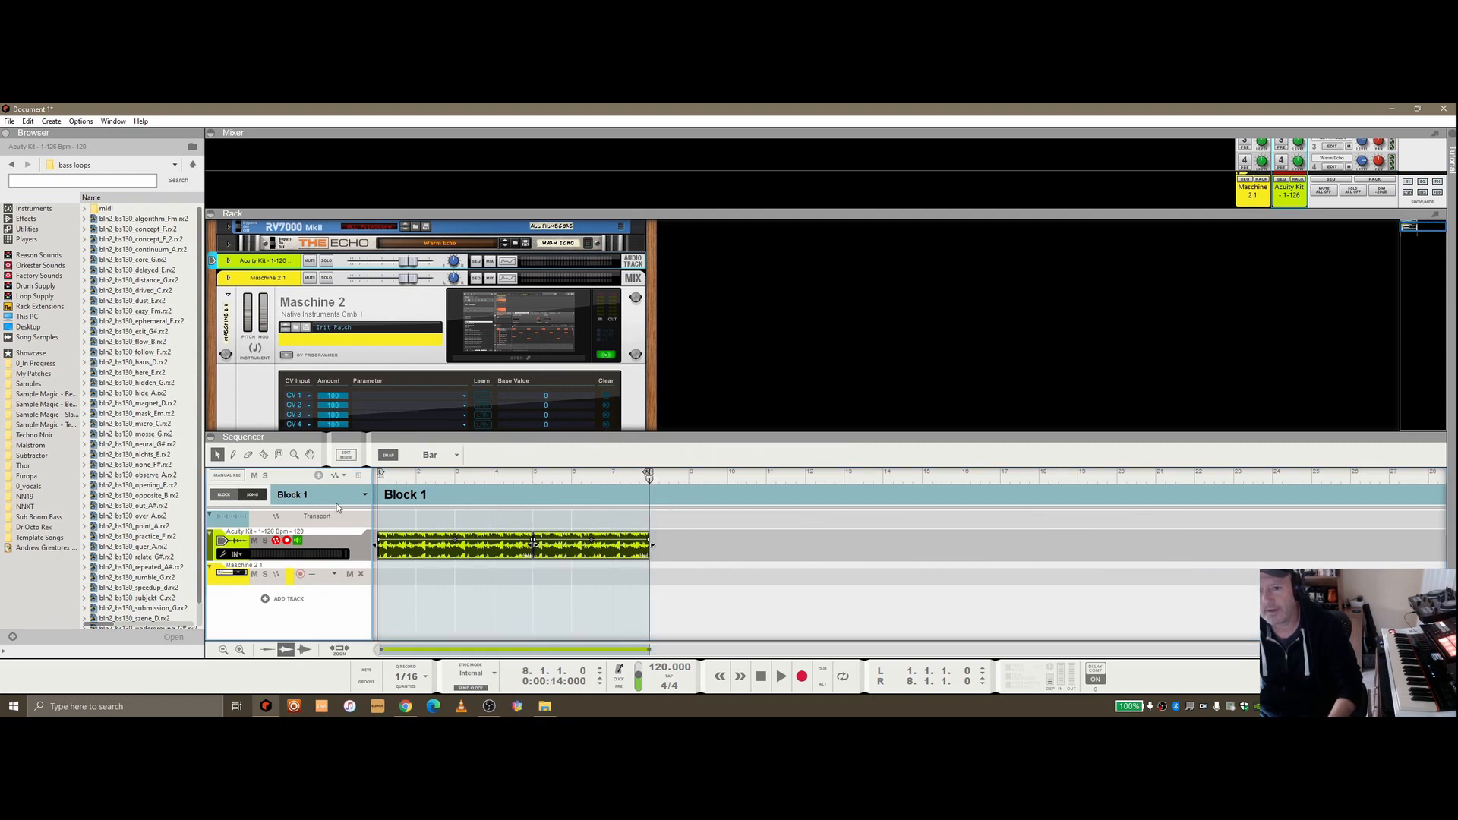
{"action": "double_click", "coordinate": [395, 502]}
{"action": "left_click_drag", "start_coordinate": [438, 495], "coordinate": [797, 495]}
{"action": "left_click", "coordinate": [790, 612]}
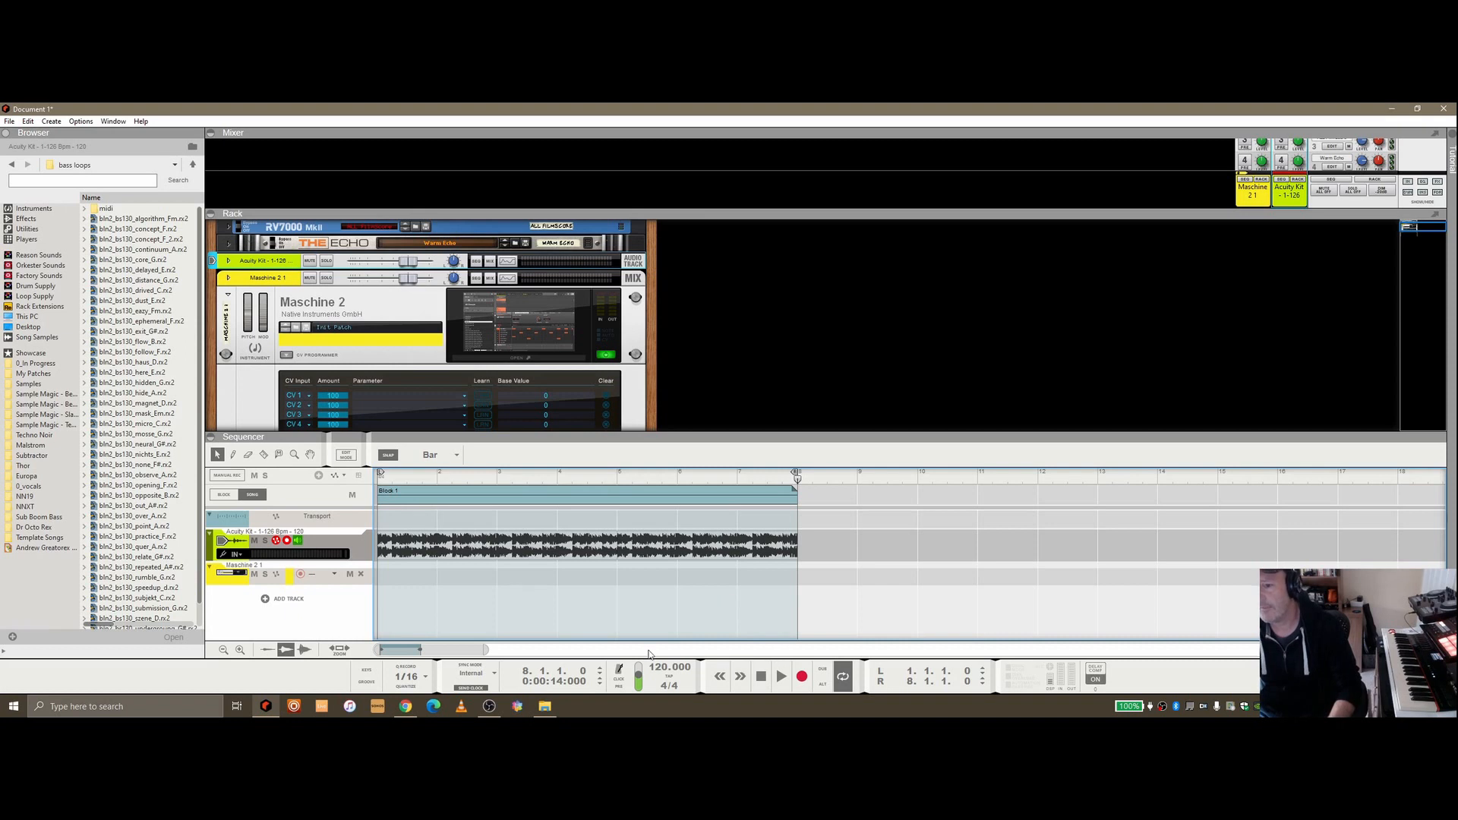
{"action": "left_click_drag", "start_coordinate": [504, 649], "coordinate": [420, 649]}
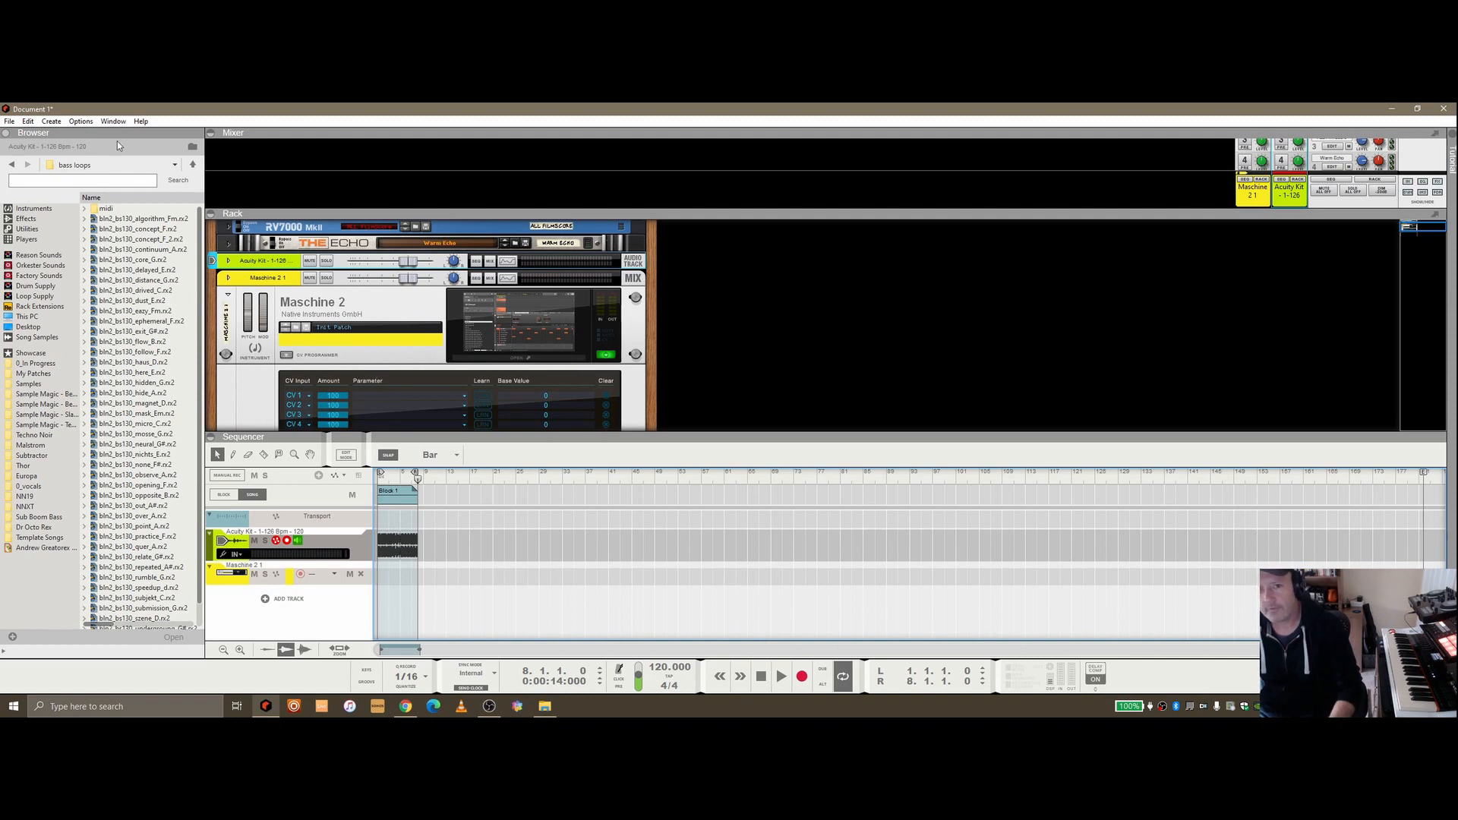
{"action": "left_click", "coordinate": [9, 121]}
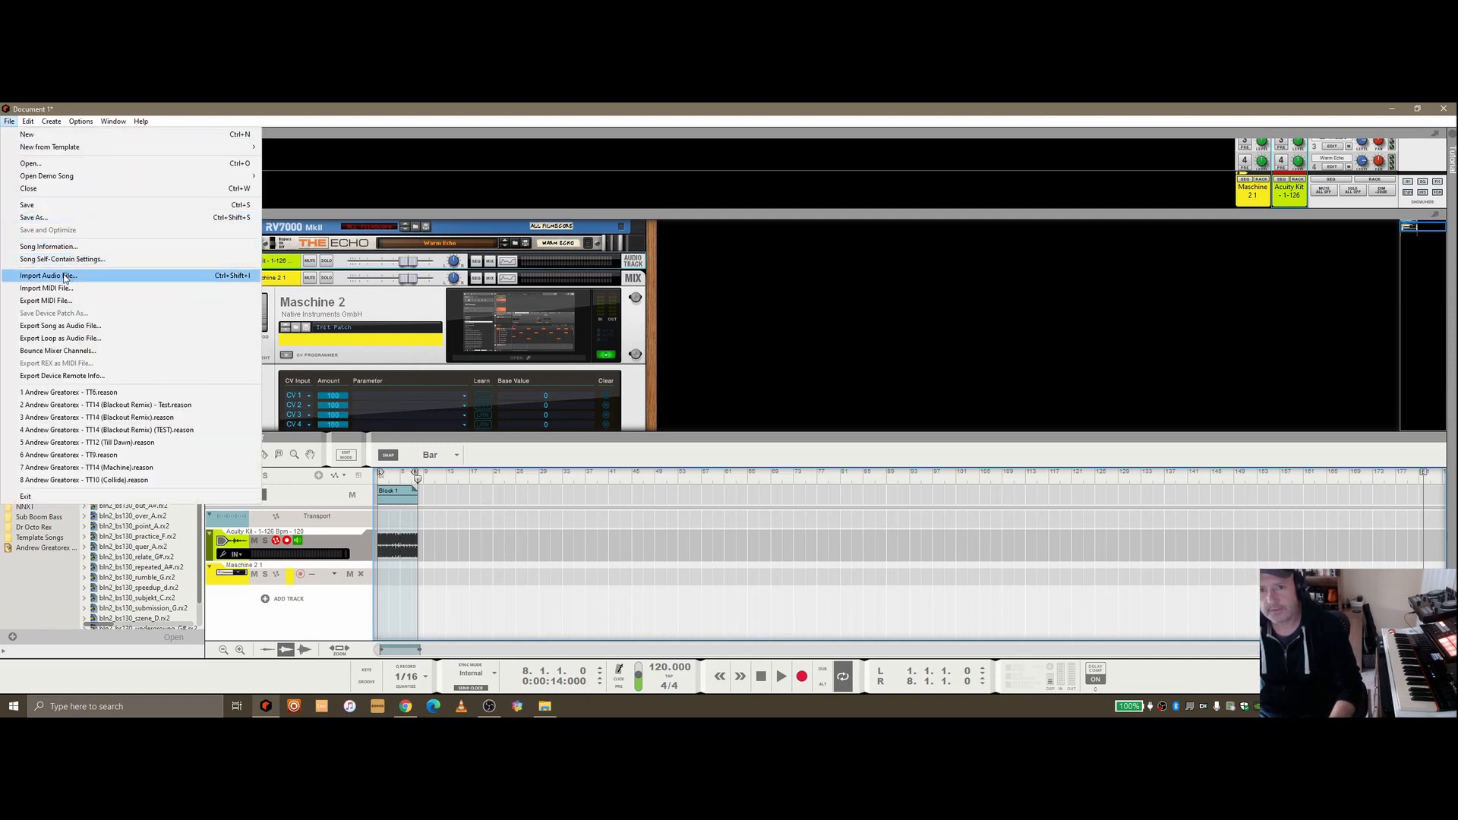
{"action": "left_click", "coordinate": [724, 298]}
Step: Switch the sequencer back to editing Block 1
{"action": "left_click", "coordinate": [226, 495]}
{"action": "key", "text": "l"}
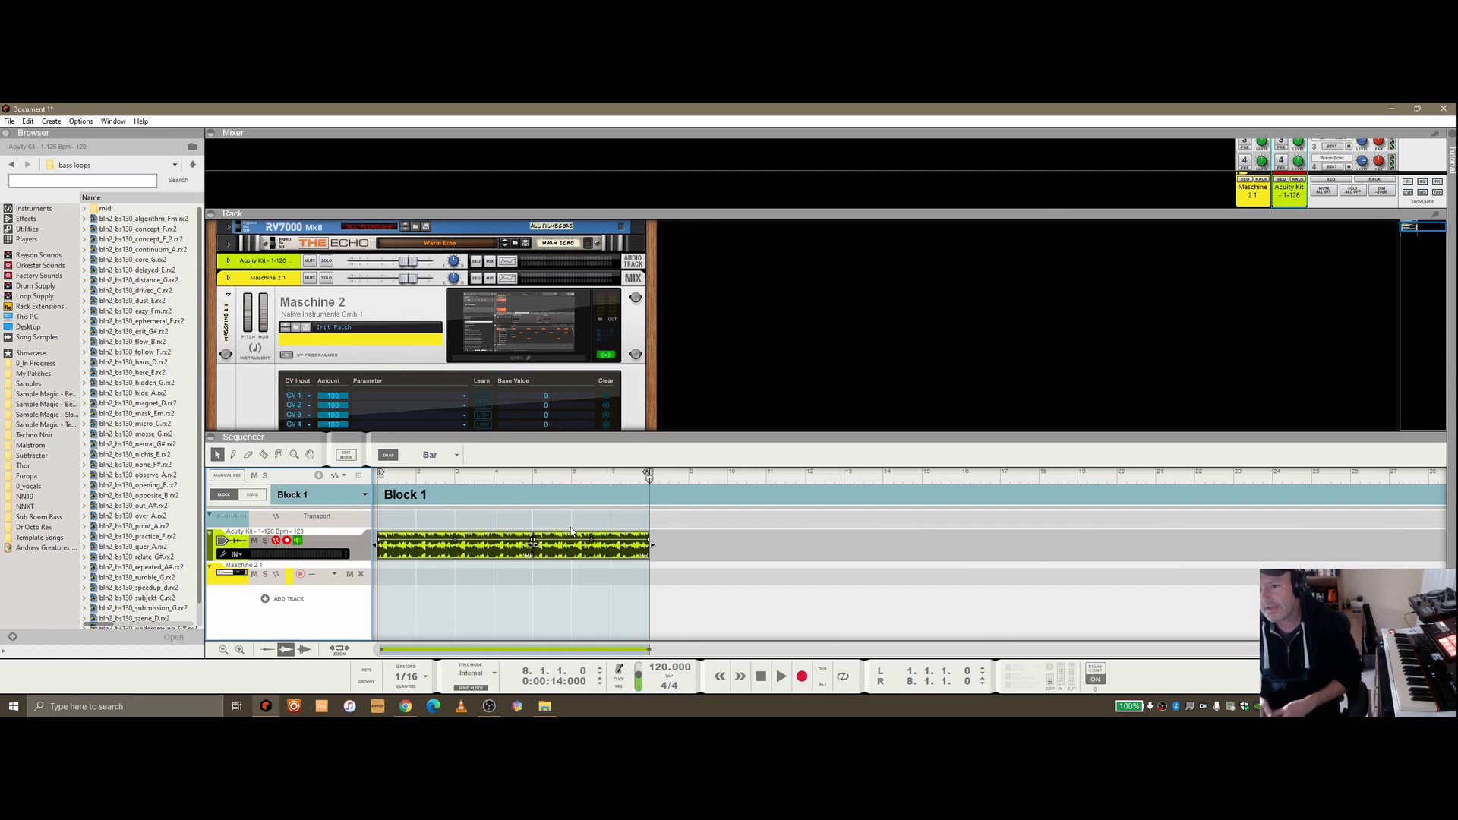
Step: Open Maschine 2, export the Acuity Kit pattern as audio onto a new track in Block 1, and close the plugin window
{"action": "left_click", "coordinate": [511, 358]}
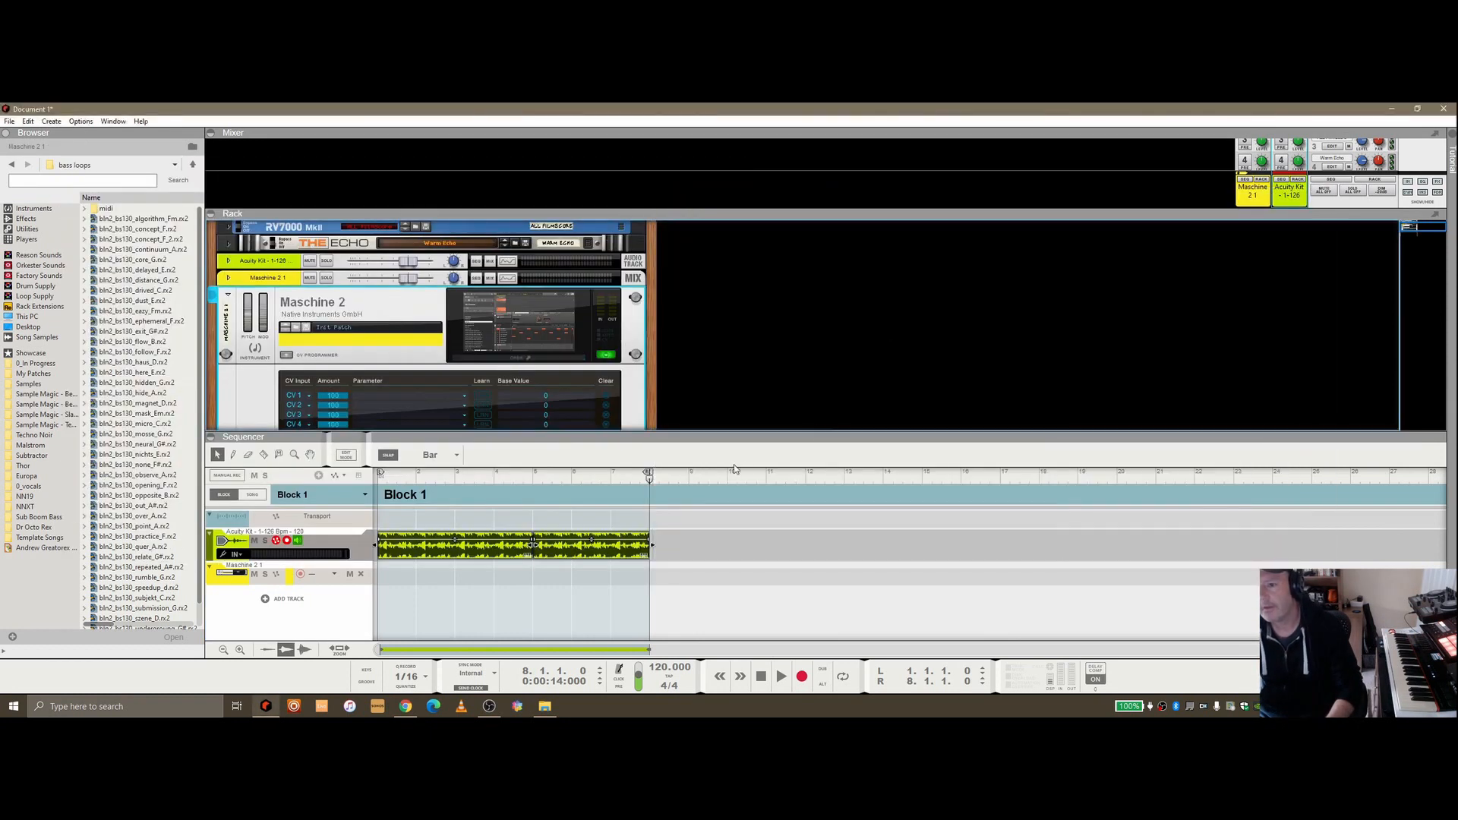
{"action": "left_click", "coordinate": [518, 357]}
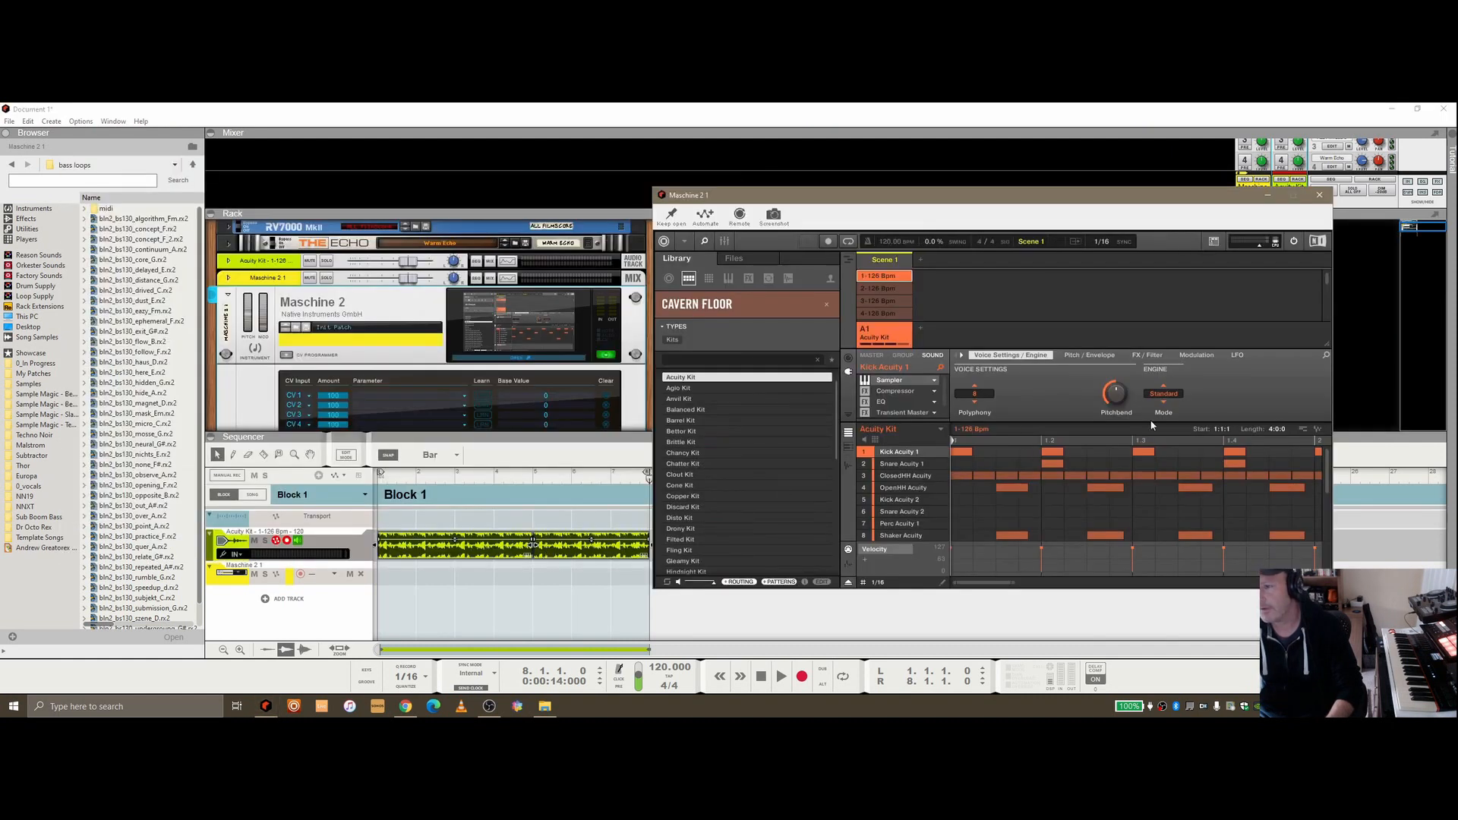
{"action": "left_click_drag", "start_coordinate": [1318, 429], "coordinate": [1082, 462]}
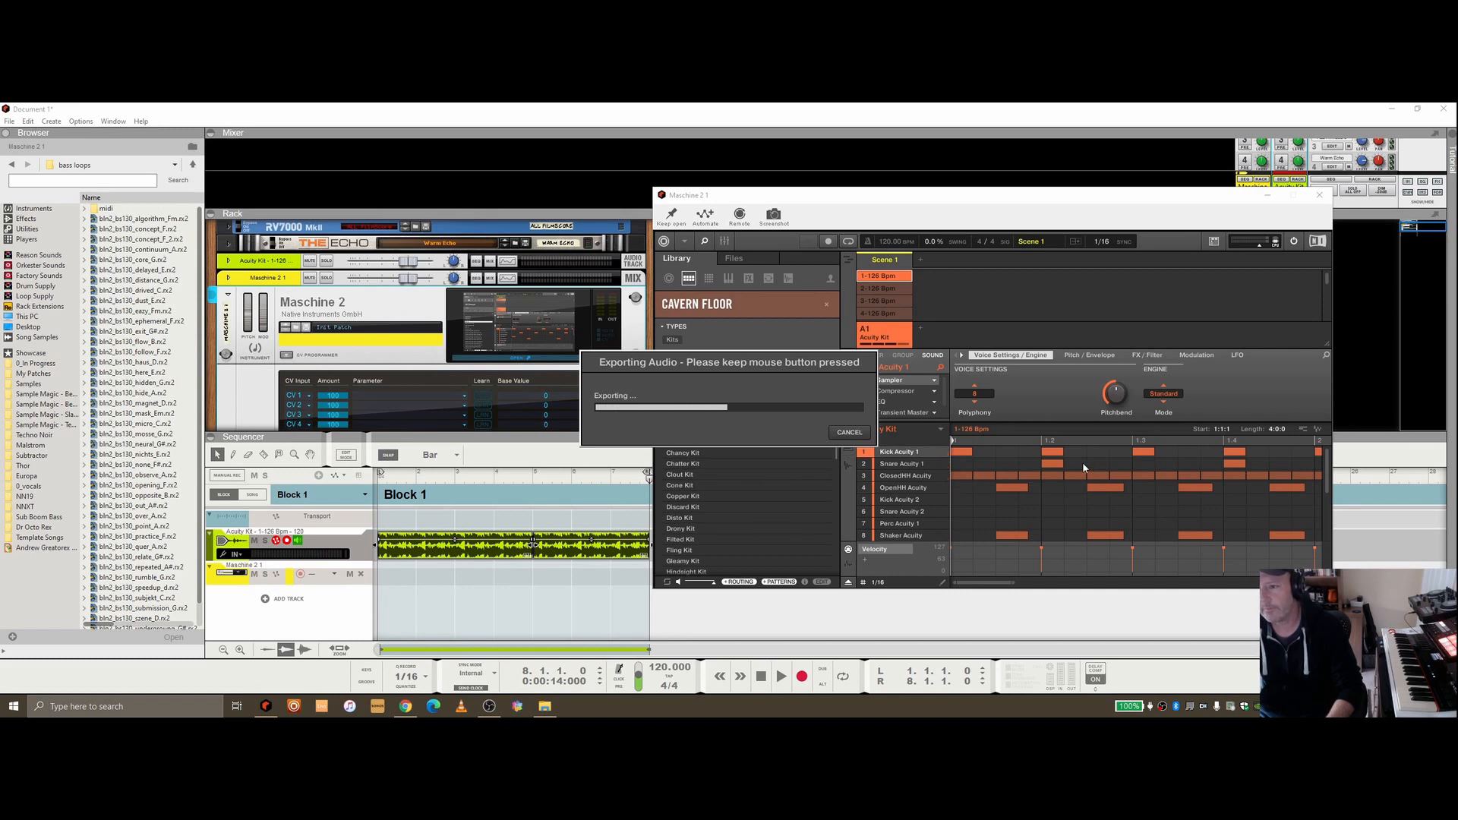
{"action": "left_click_drag", "start_coordinate": [393, 533], "coordinate": [407, 592]}
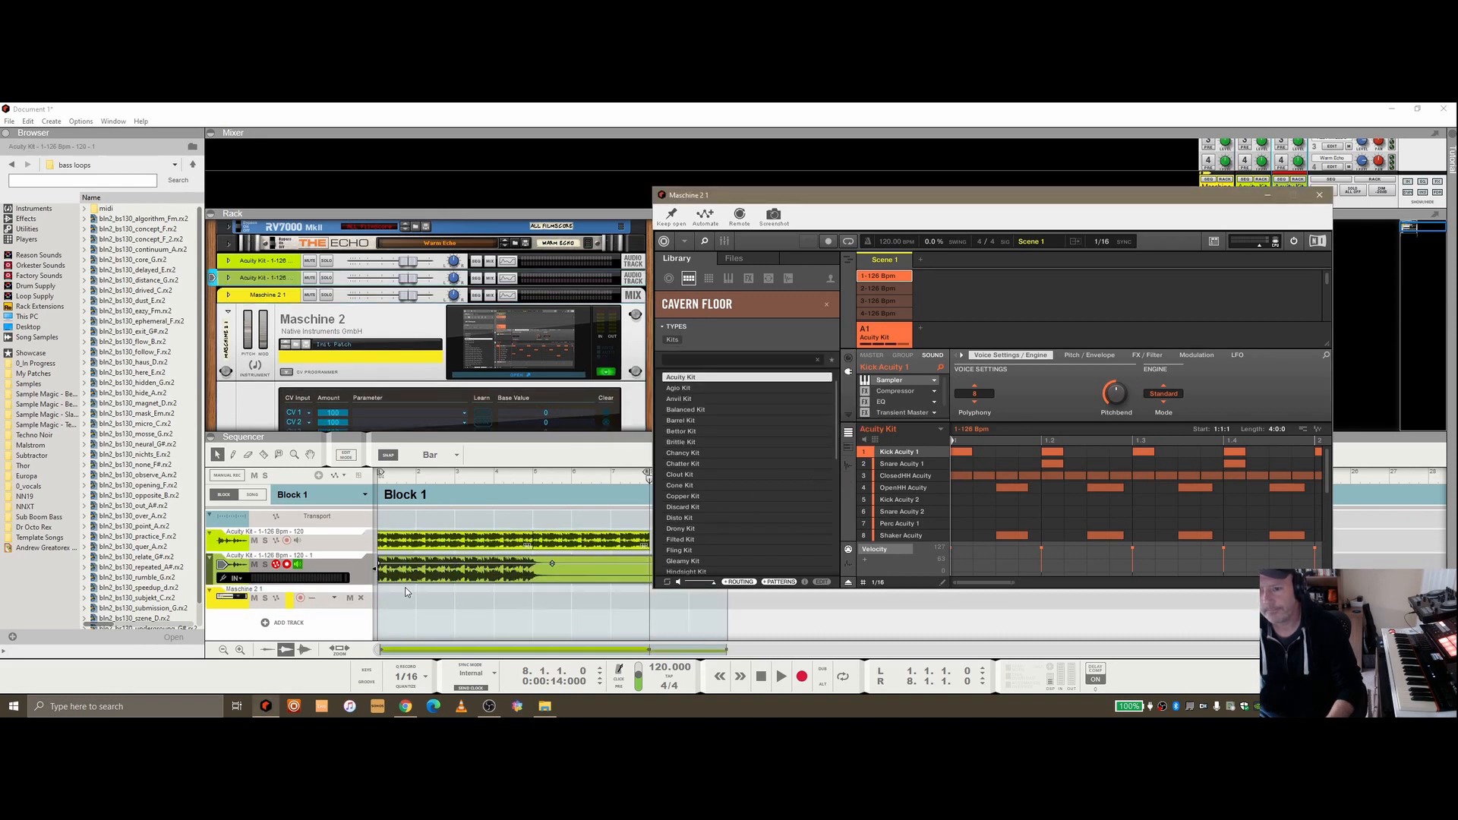
{"action": "left_click", "coordinate": [1319, 196]}
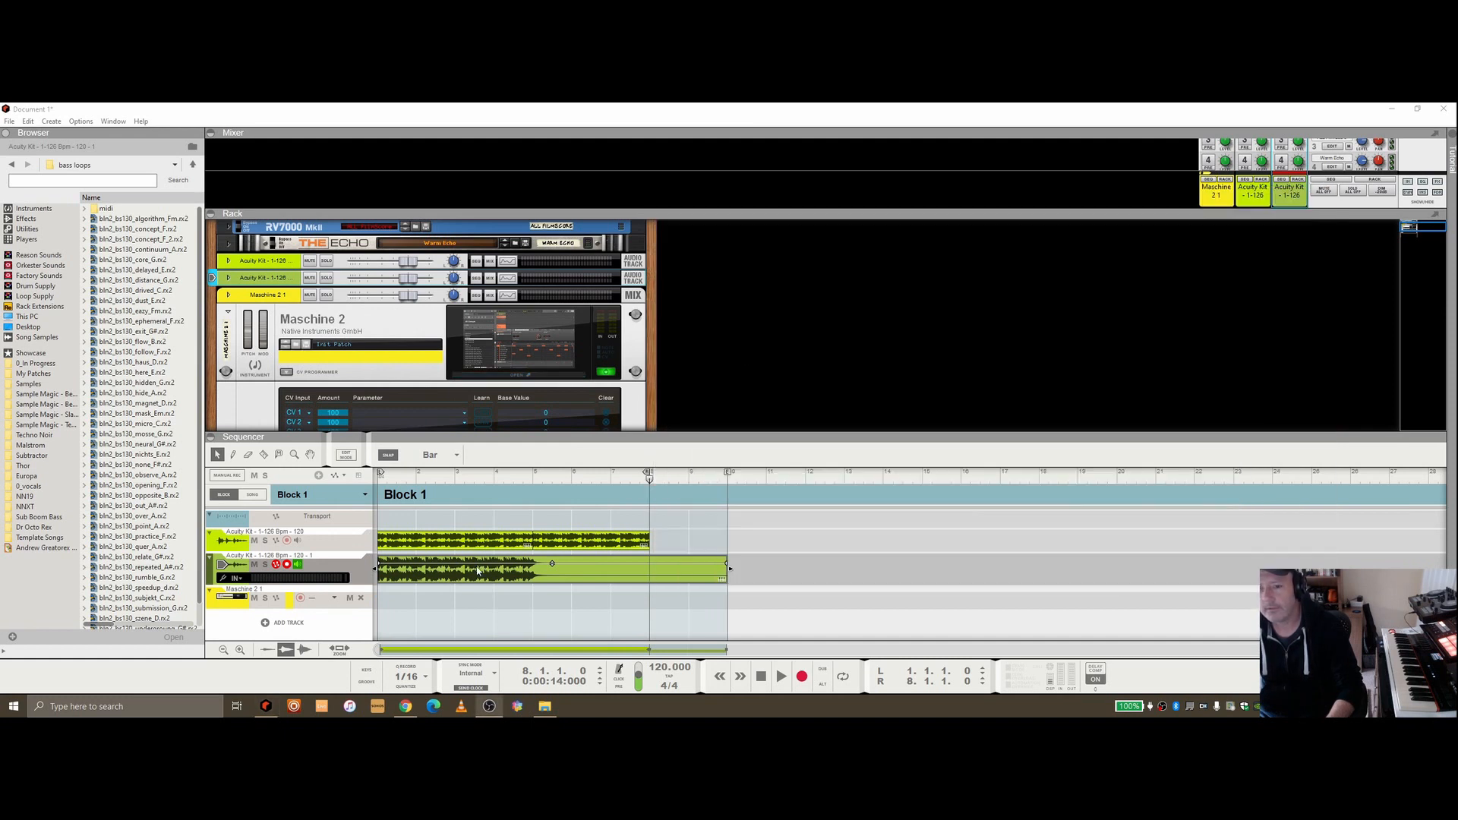
Step: Delete the second Acuity Kit audio track together with its device
{"action": "right_click", "coordinate": [307, 560]}
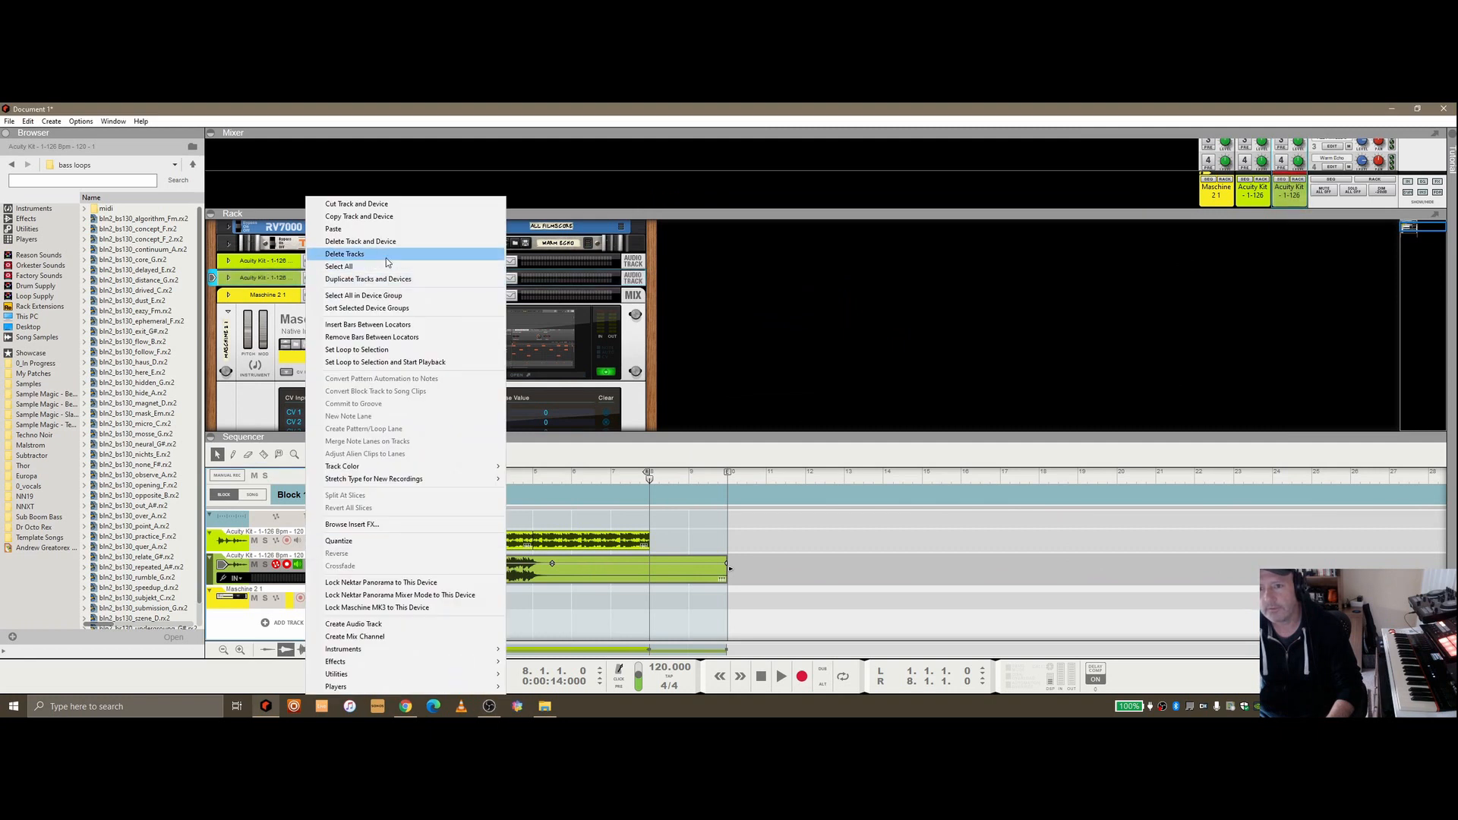
{"action": "left_click", "coordinate": [384, 241]}
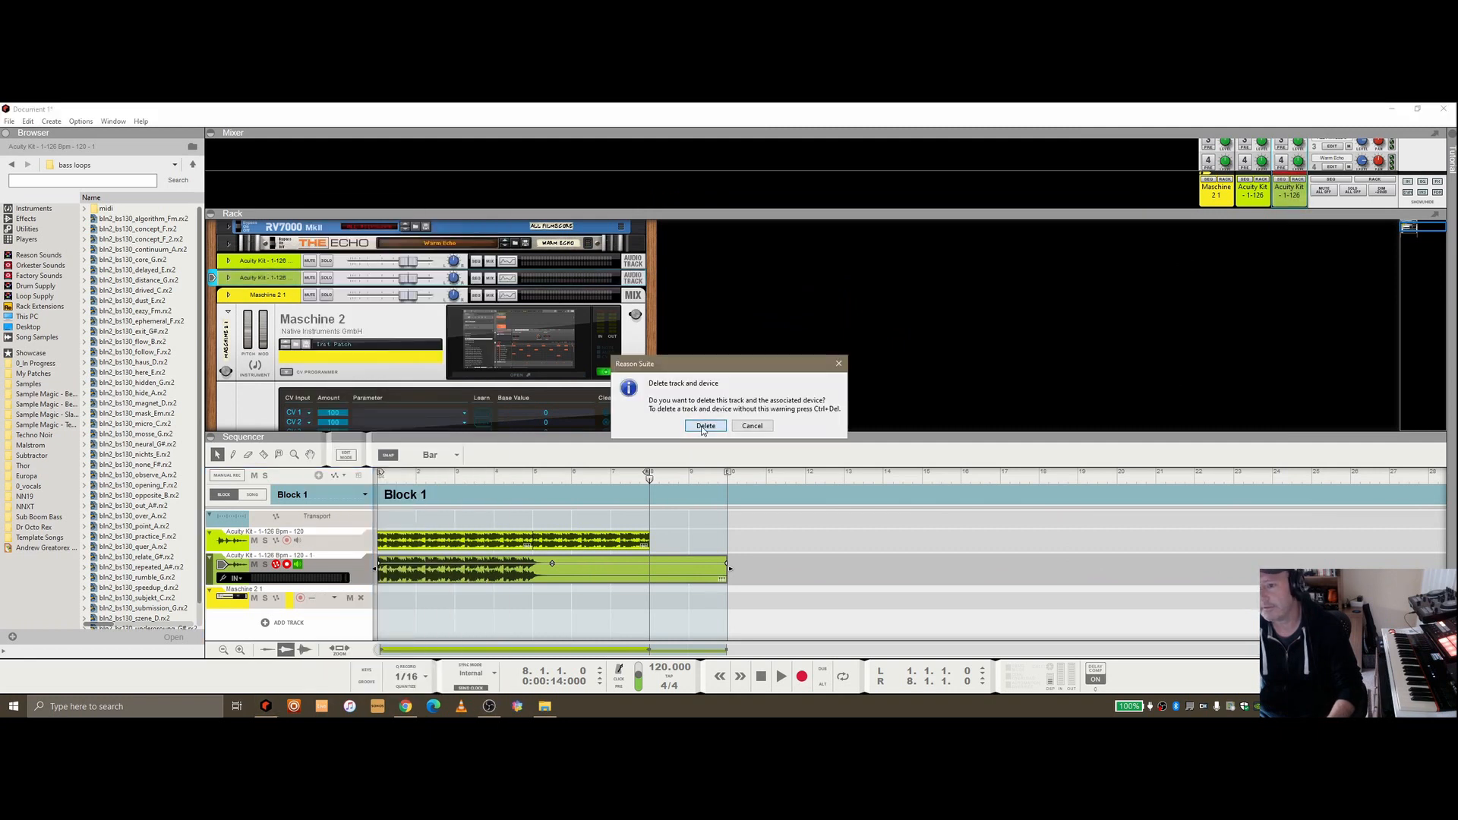
{"action": "left_click", "coordinate": [705, 425]}
Step: Delete the Maschine 2 mix channel with all devices and tracks in its group
{"action": "left_click", "coordinate": [268, 284]}
{"action": "right_click", "coordinate": [268, 284]}
{"action": "left_click", "coordinate": [304, 308]}
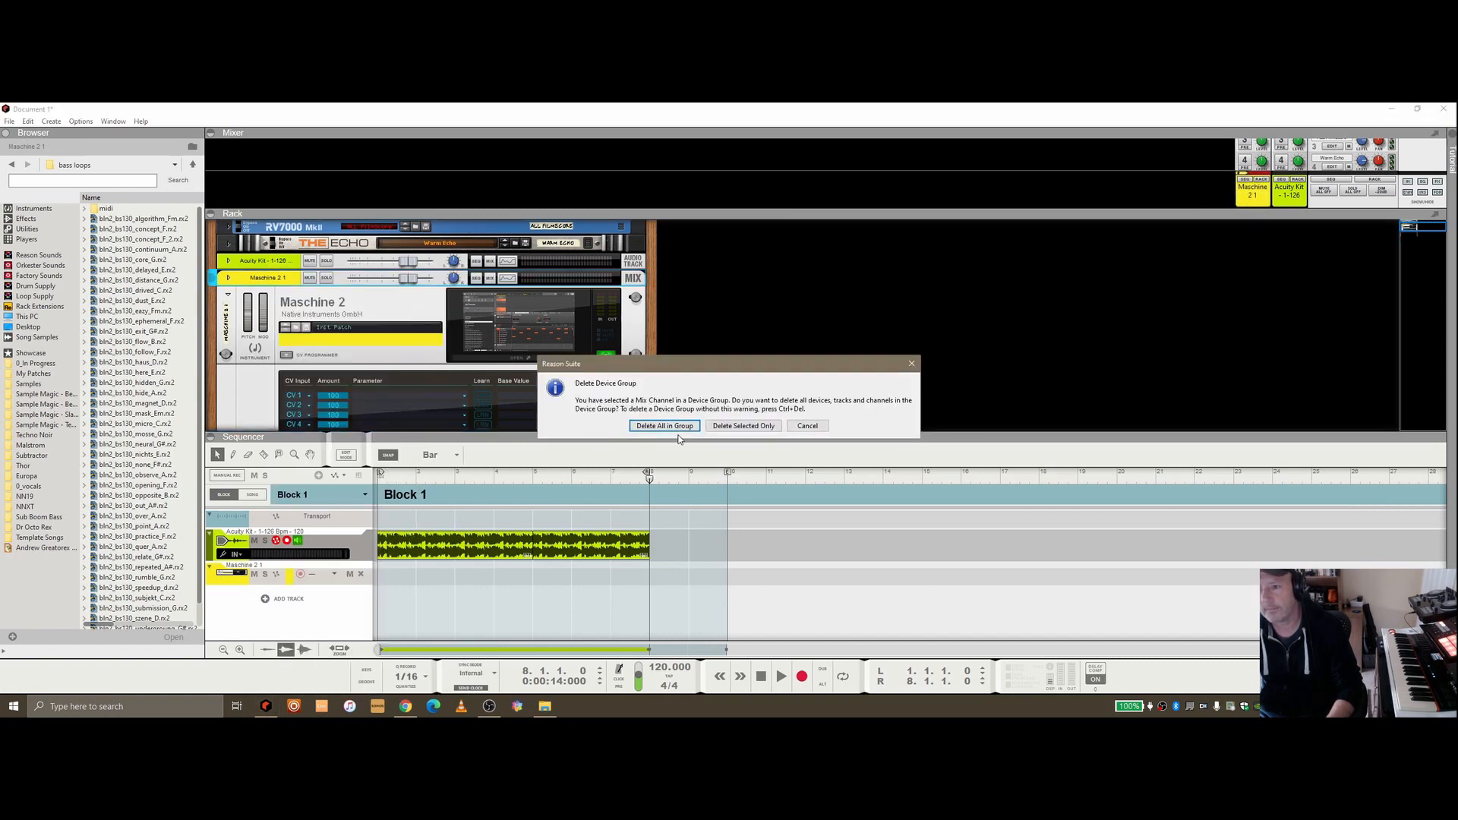
{"action": "left_click", "coordinate": [667, 426]}
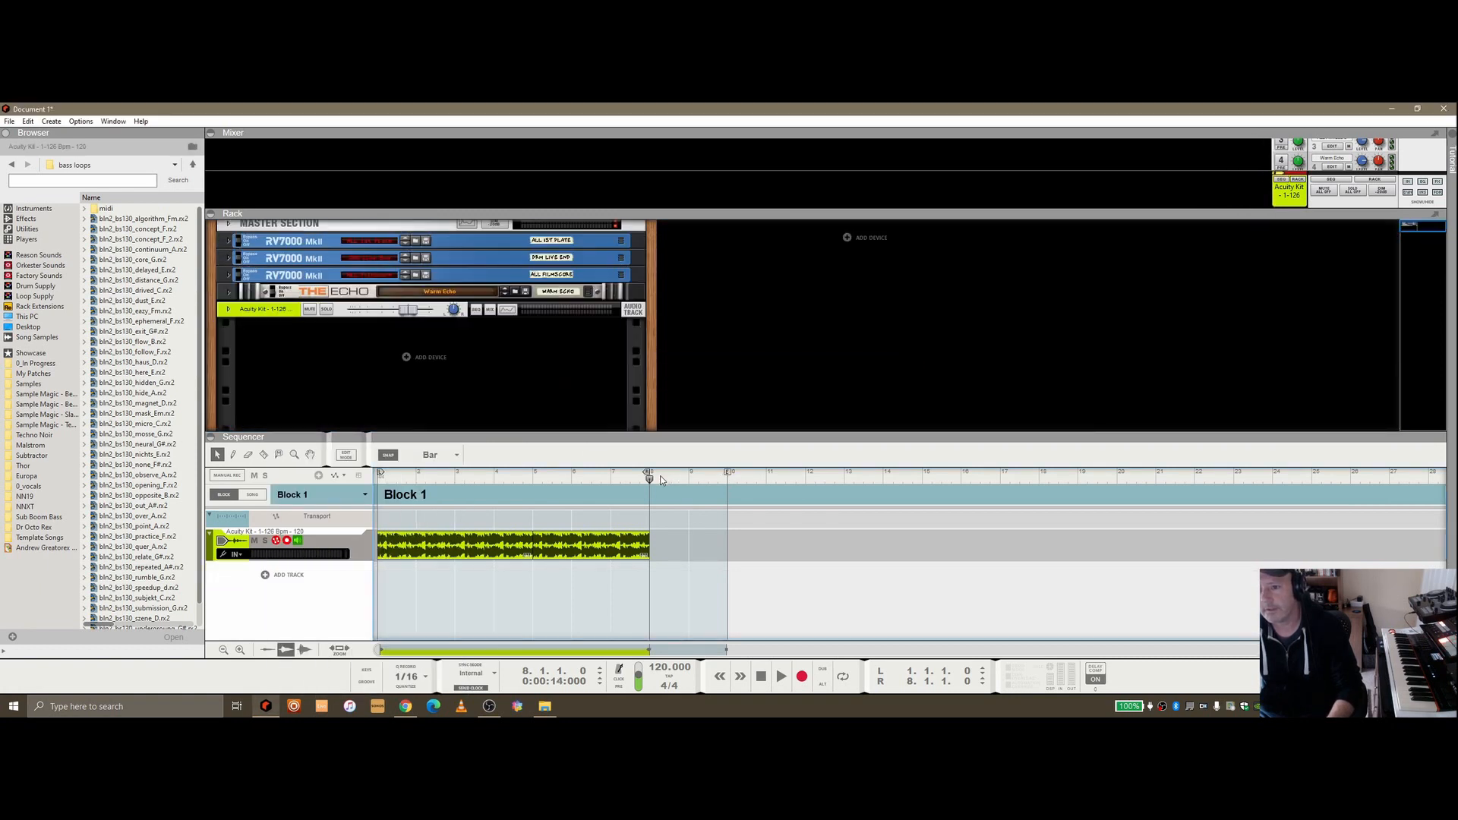
Step: Set the end of Block 1 back to bar 8 and play the block briefly from the start
{"action": "left_click_drag", "start_coordinate": [726, 474], "coordinate": [649, 475]}
{"action": "key", "text": "shift+Return"}
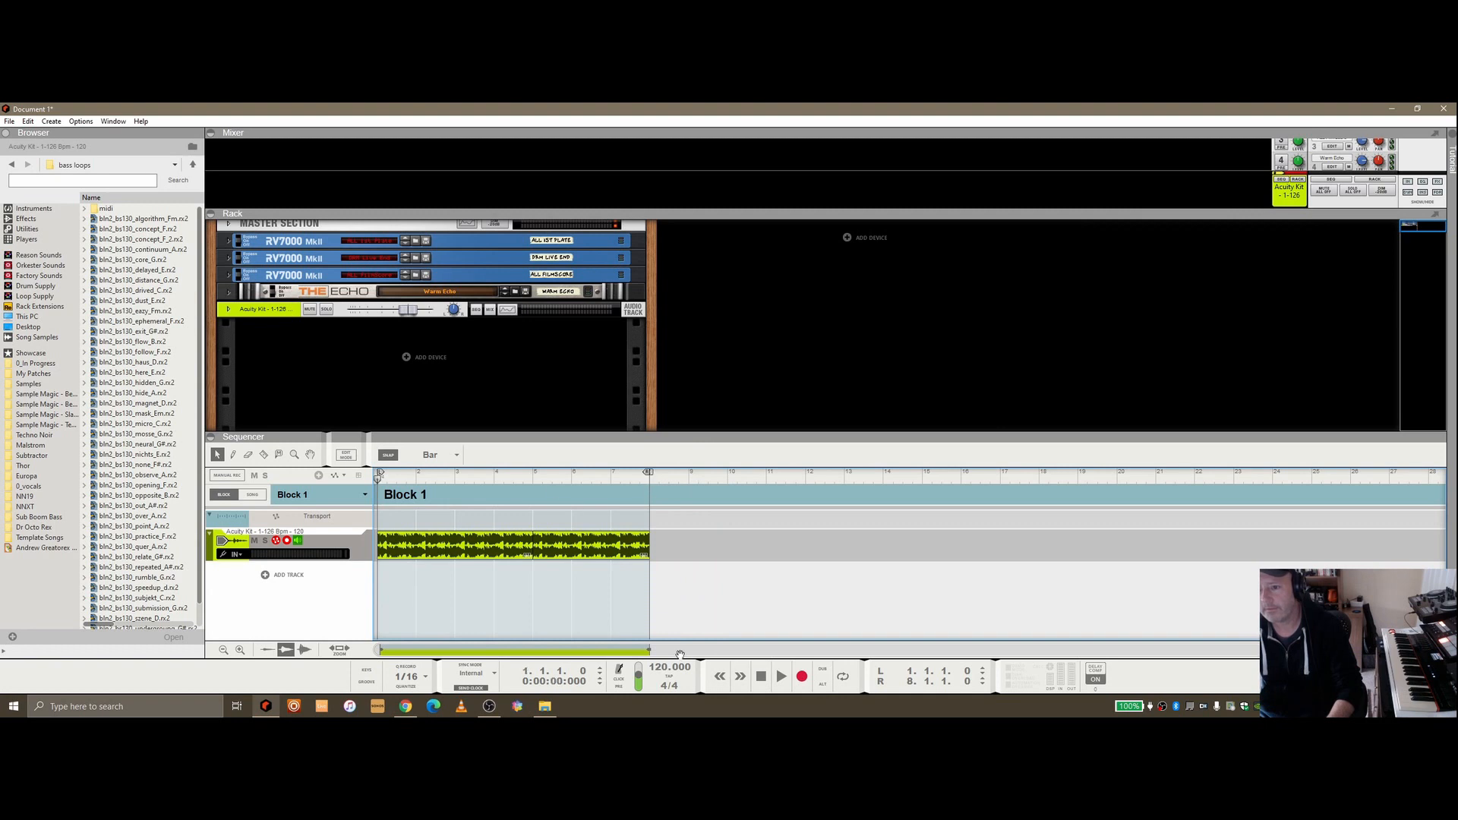
{"action": "left_click", "coordinate": [782, 675]}
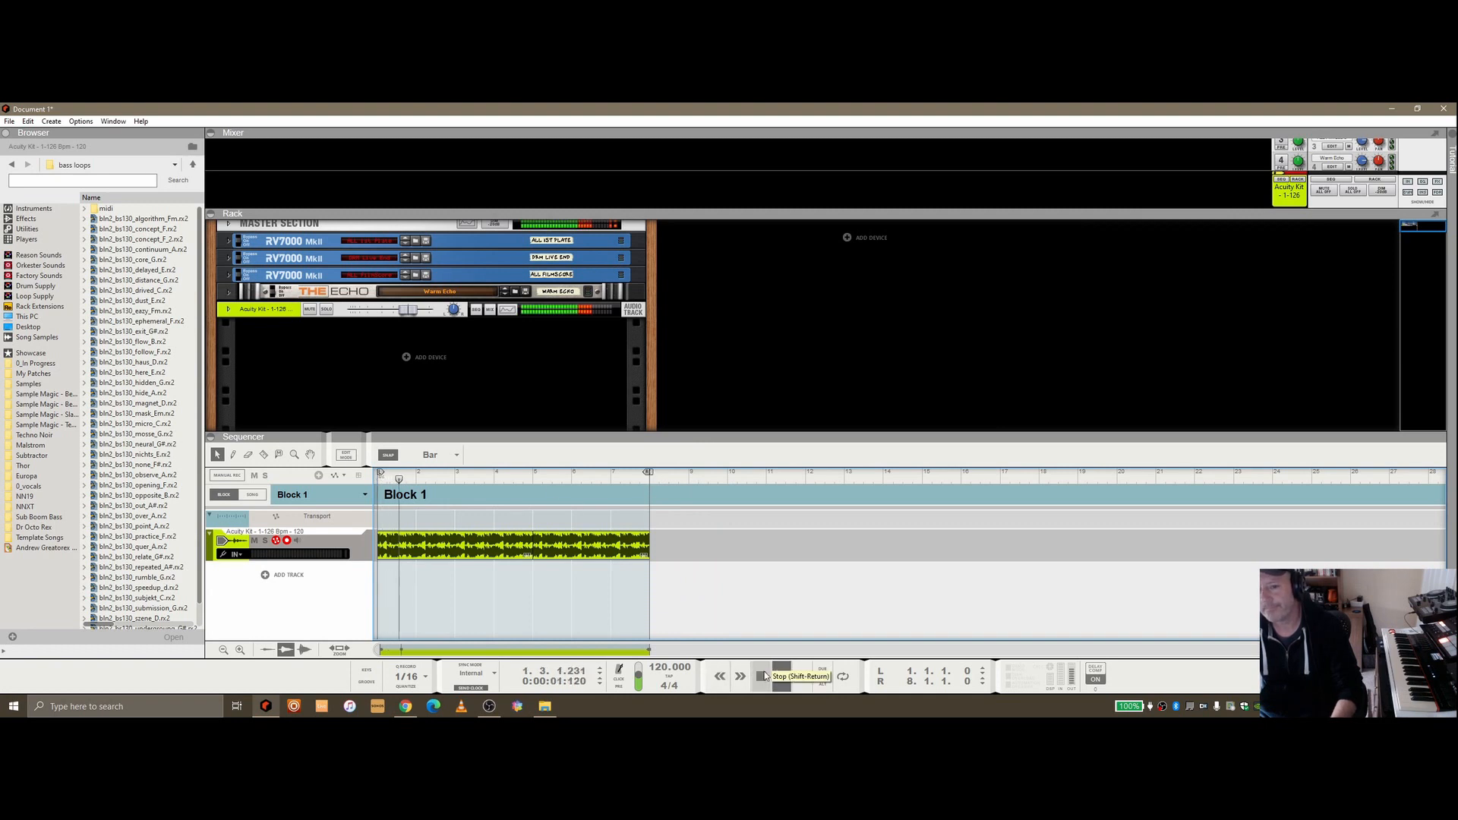
{"action": "left_click", "coordinate": [762, 676]}
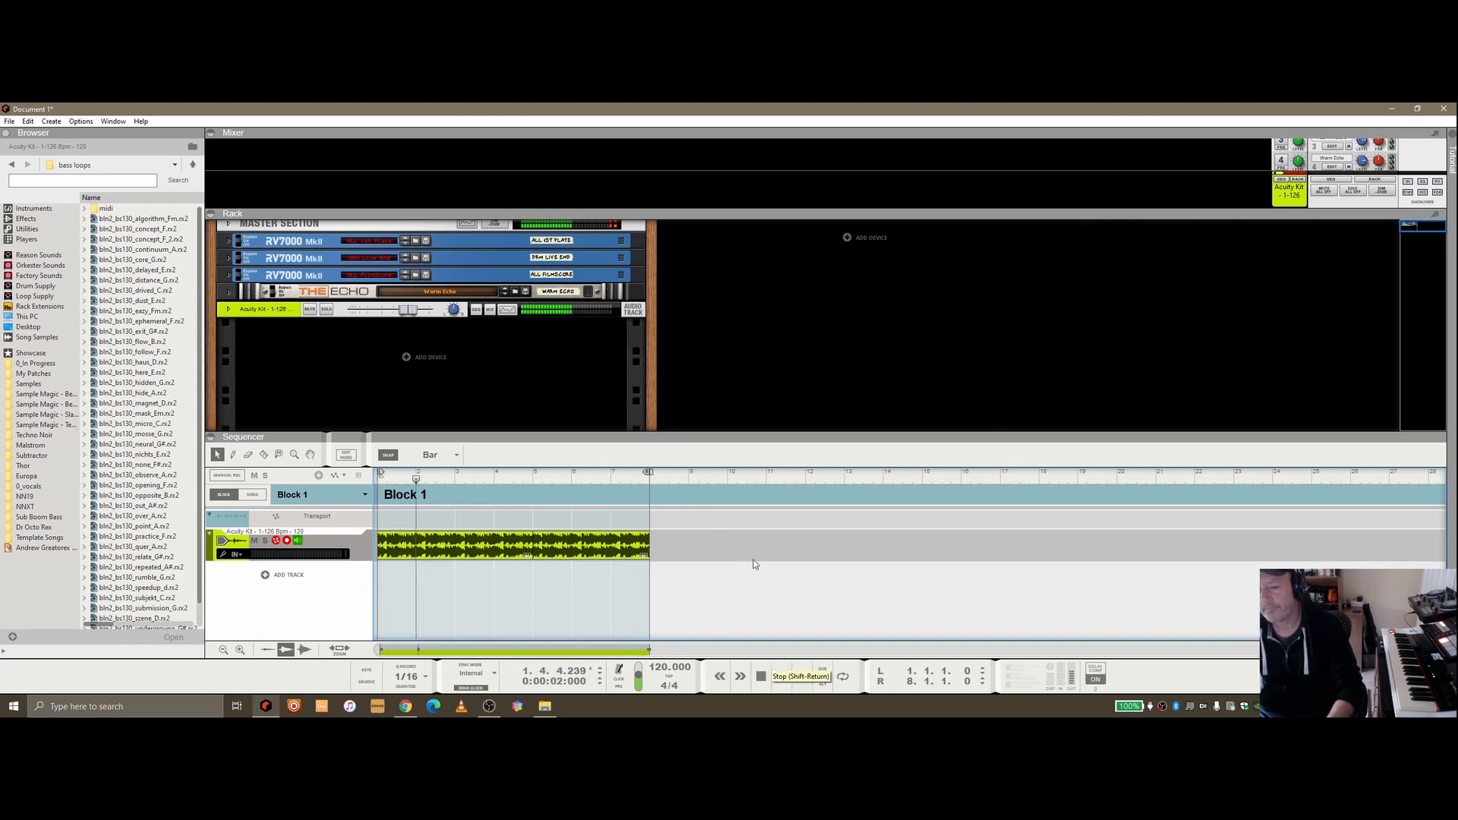
{"action": "left_click", "coordinate": [509, 548]}
Step: Switch to Chrome and read through the Large Reason Files (.RNS) blog post as far as Tip 1
{"action": "left_click", "coordinate": [405, 705]}
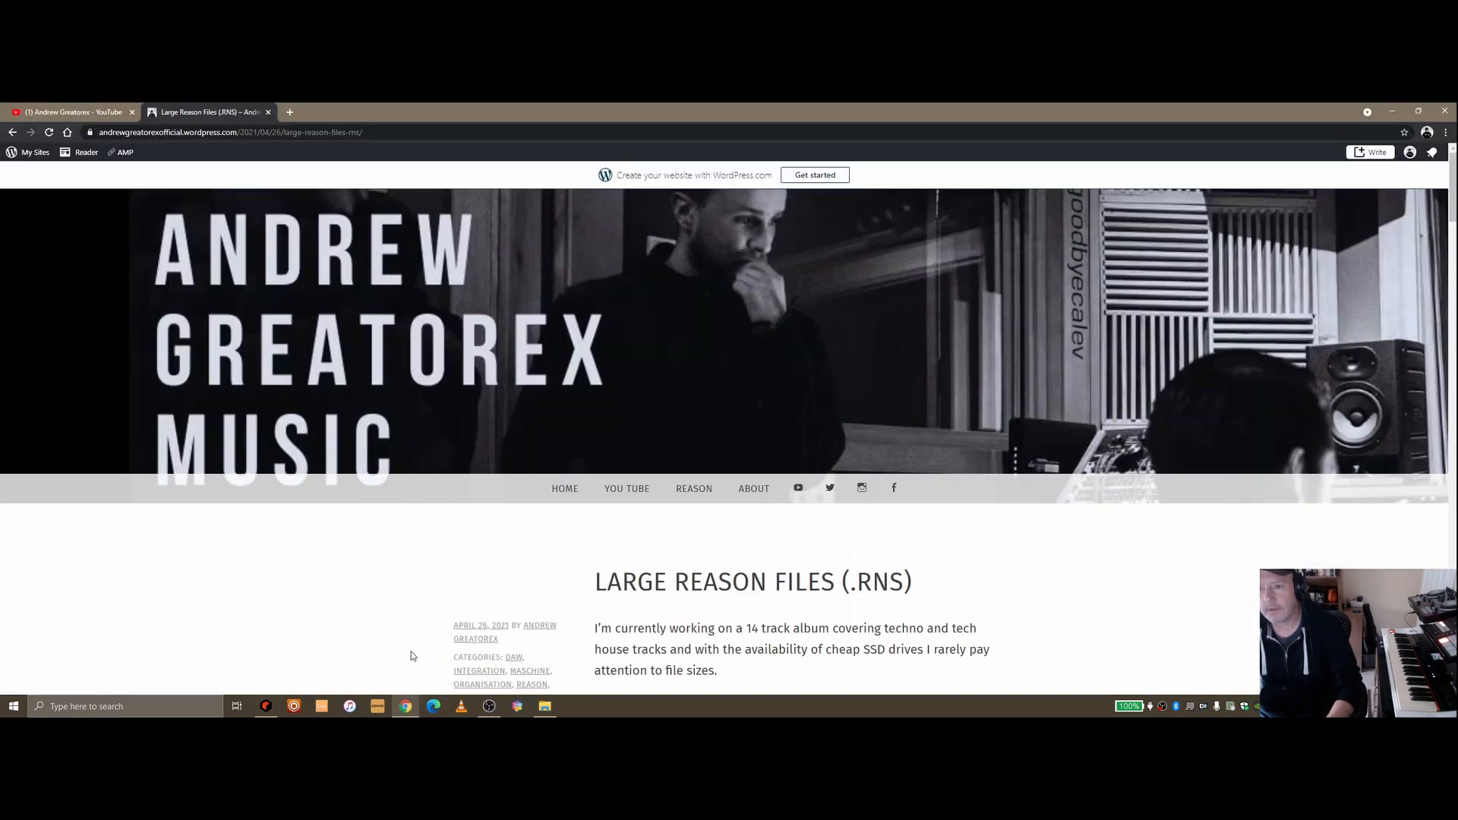
{"action": "scroll", "coordinate": [611, 384], "scroll_direction": "down", "scroll_amount": 15}
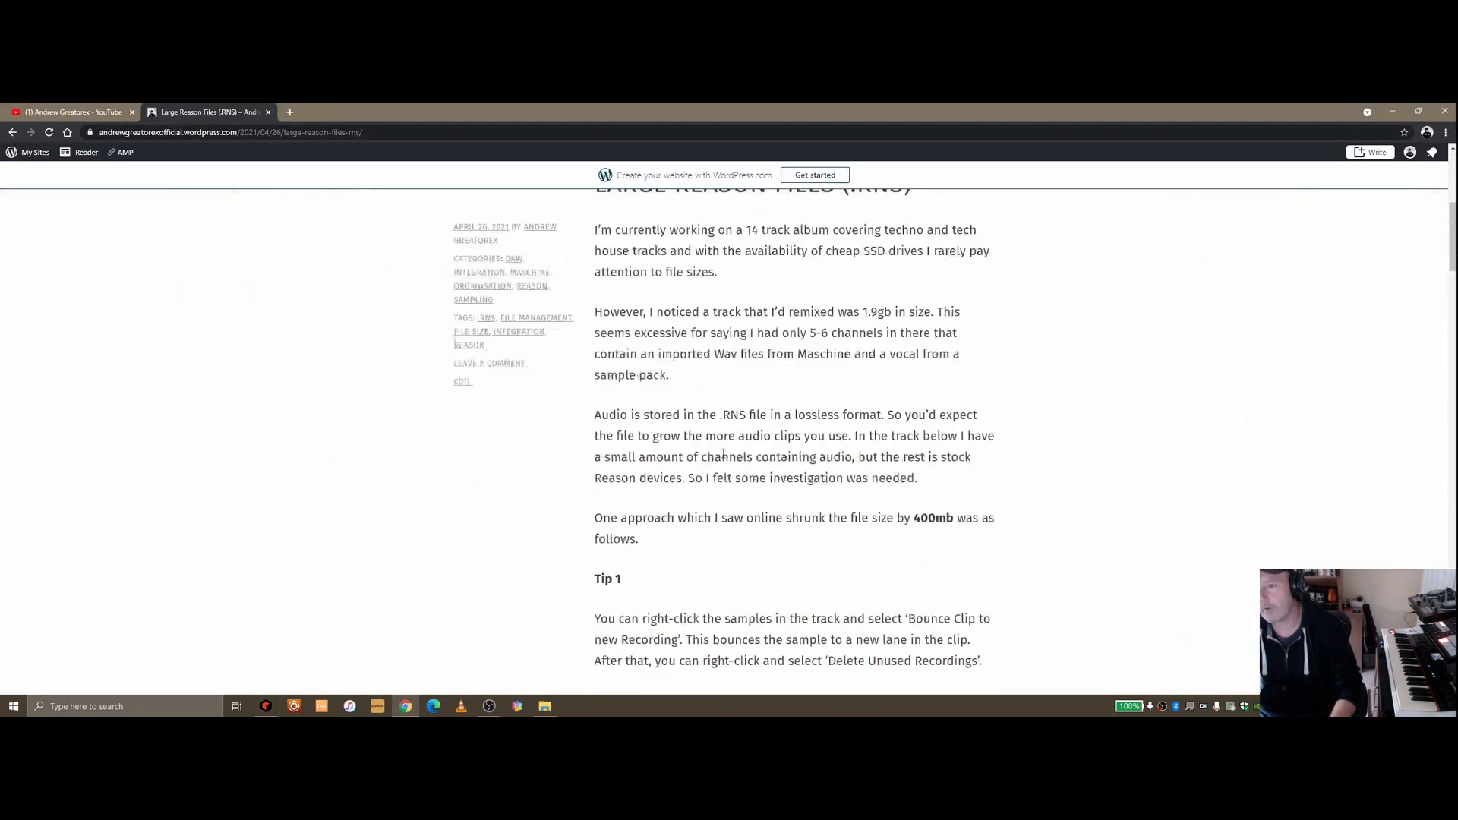
{"action": "scroll", "coordinate": [728, 450], "scroll_direction": "up", "scroll_amount": 4}
{"action": "scroll", "coordinate": [728, 450], "scroll_direction": "up", "scroll_amount": 20}
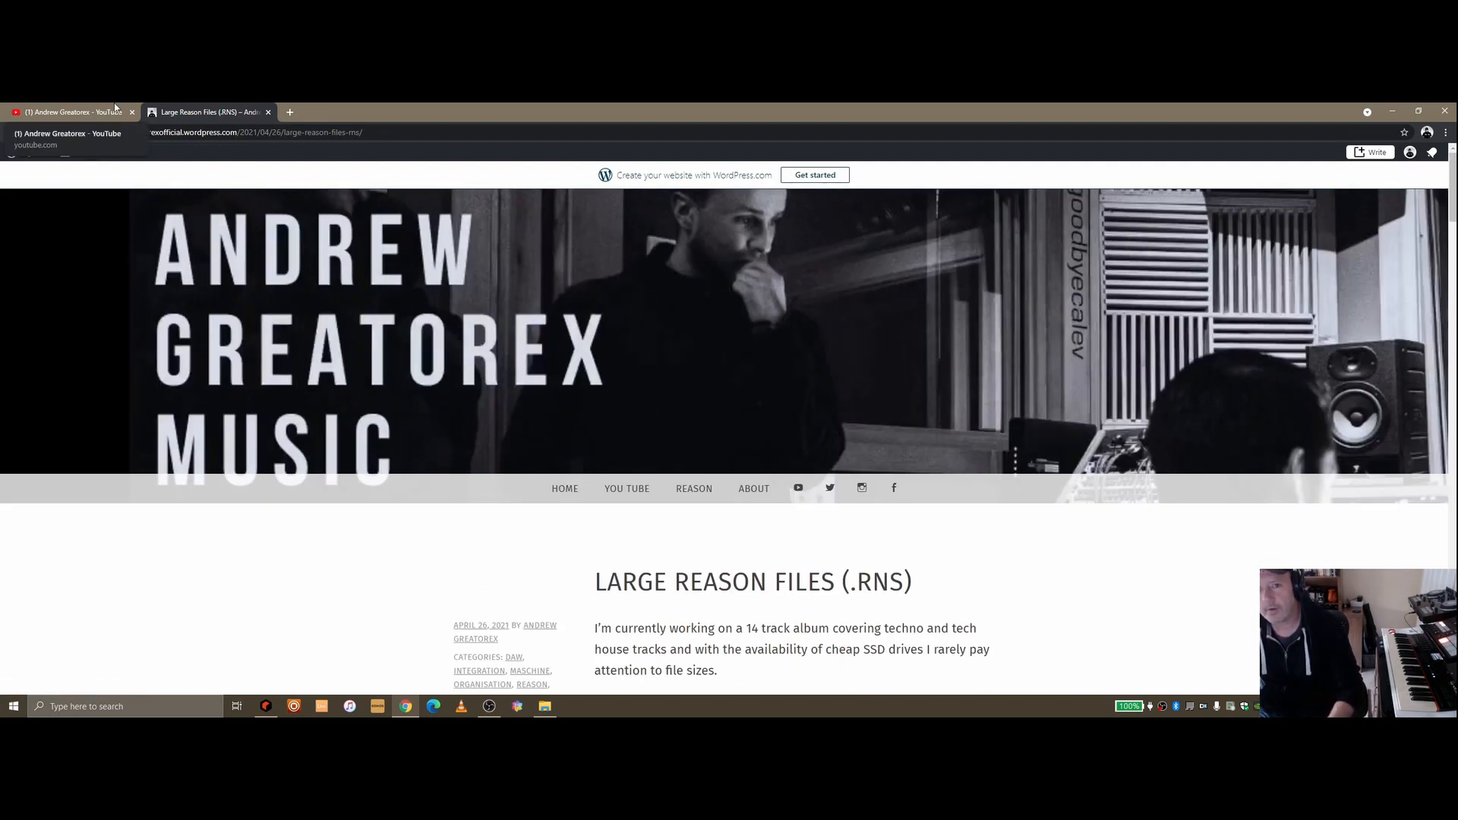
Step: Browse the YouTube channel's uploads, including Using Reason and Maschine Together and Enabling Blocks in Reason
{"action": "left_click", "coordinate": [72, 112]}
{"action": "scroll", "coordinate": [663, 452], "scroll_direction": "down", "scroll_amount": 4}
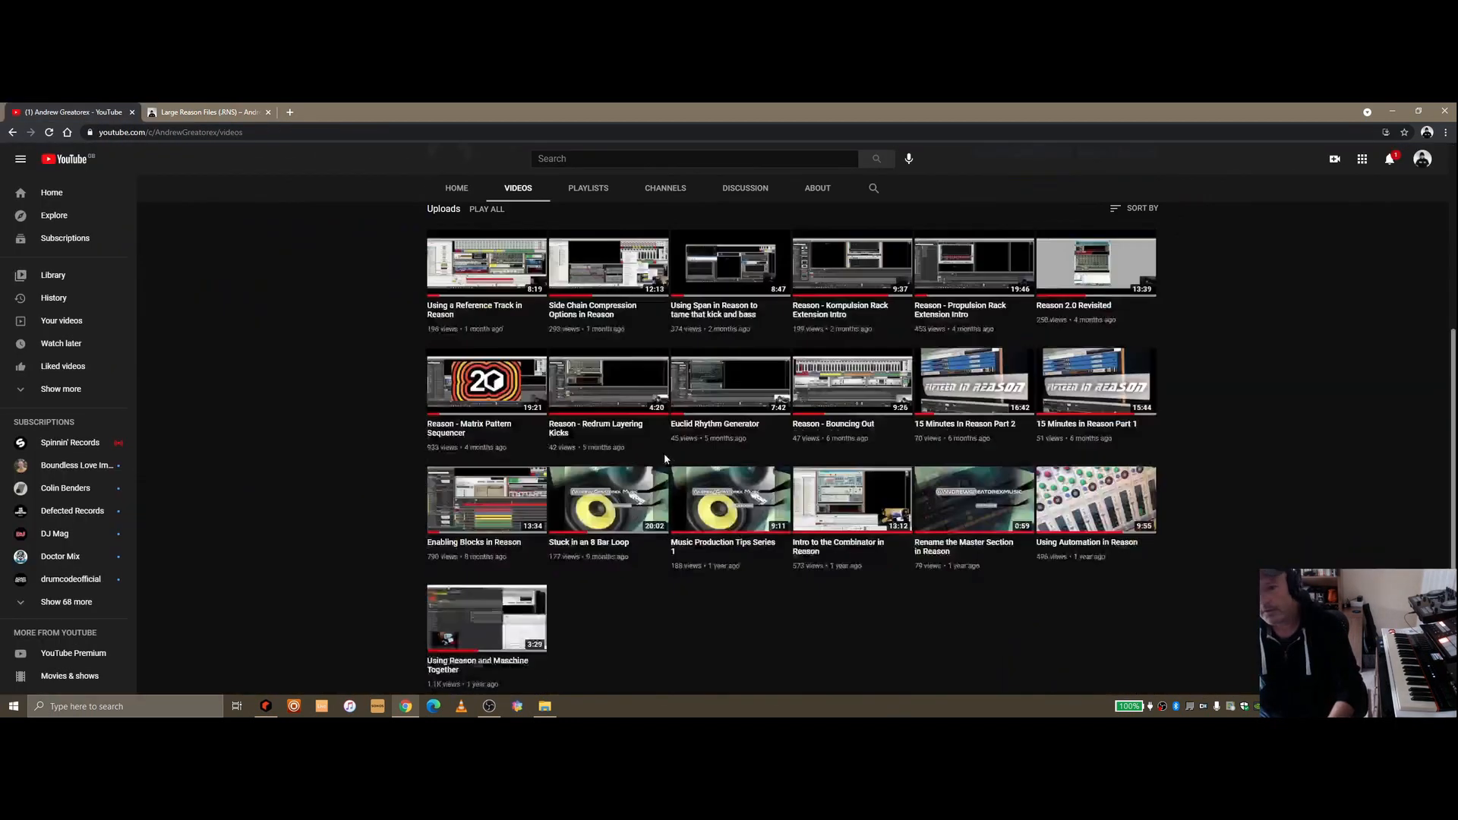
{"action": "mouse_move", "coordinate": [487, 647]}
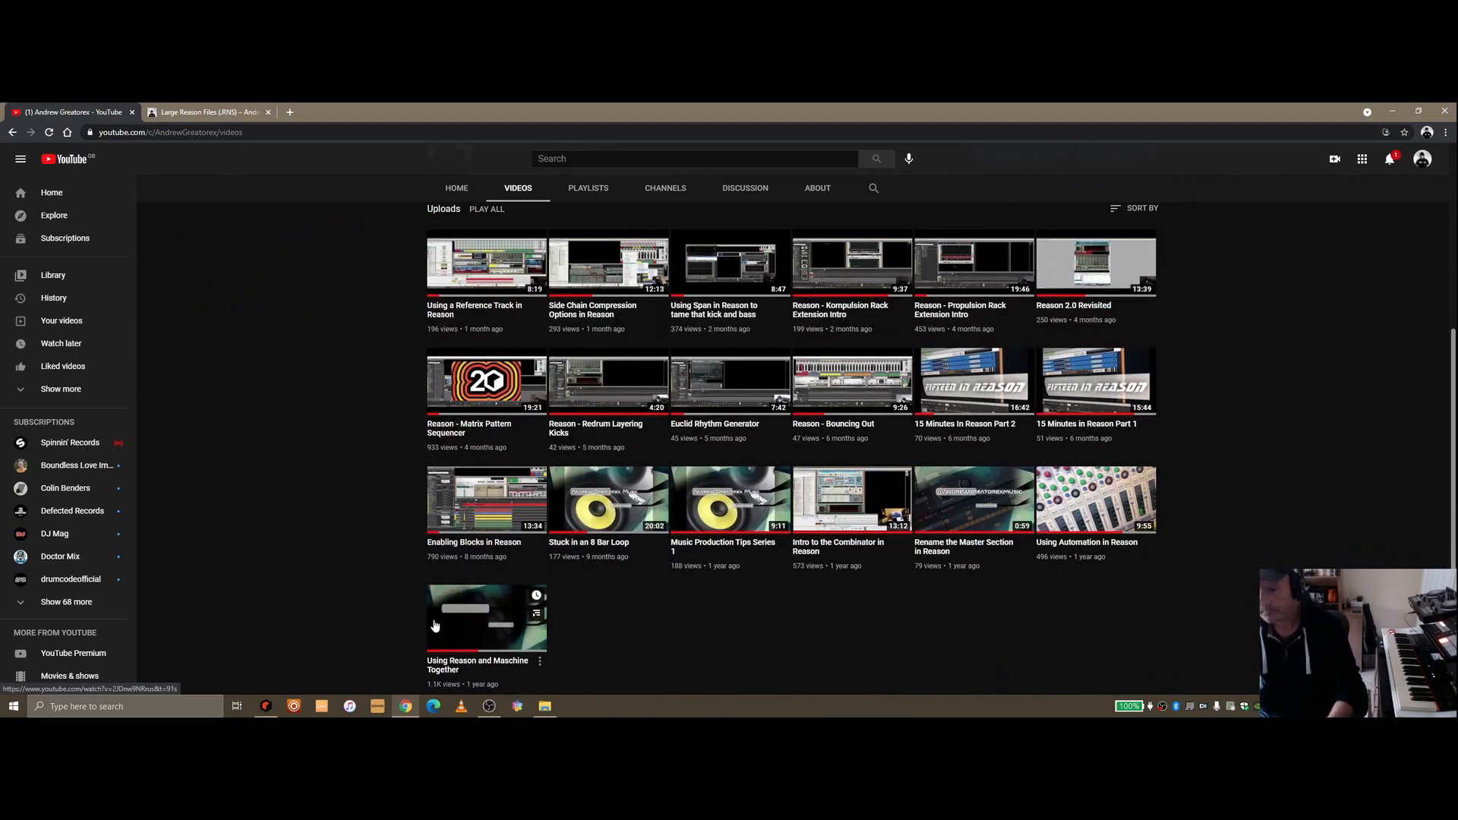
{"action": "mouse_move", "coordinate": [479, 509]}
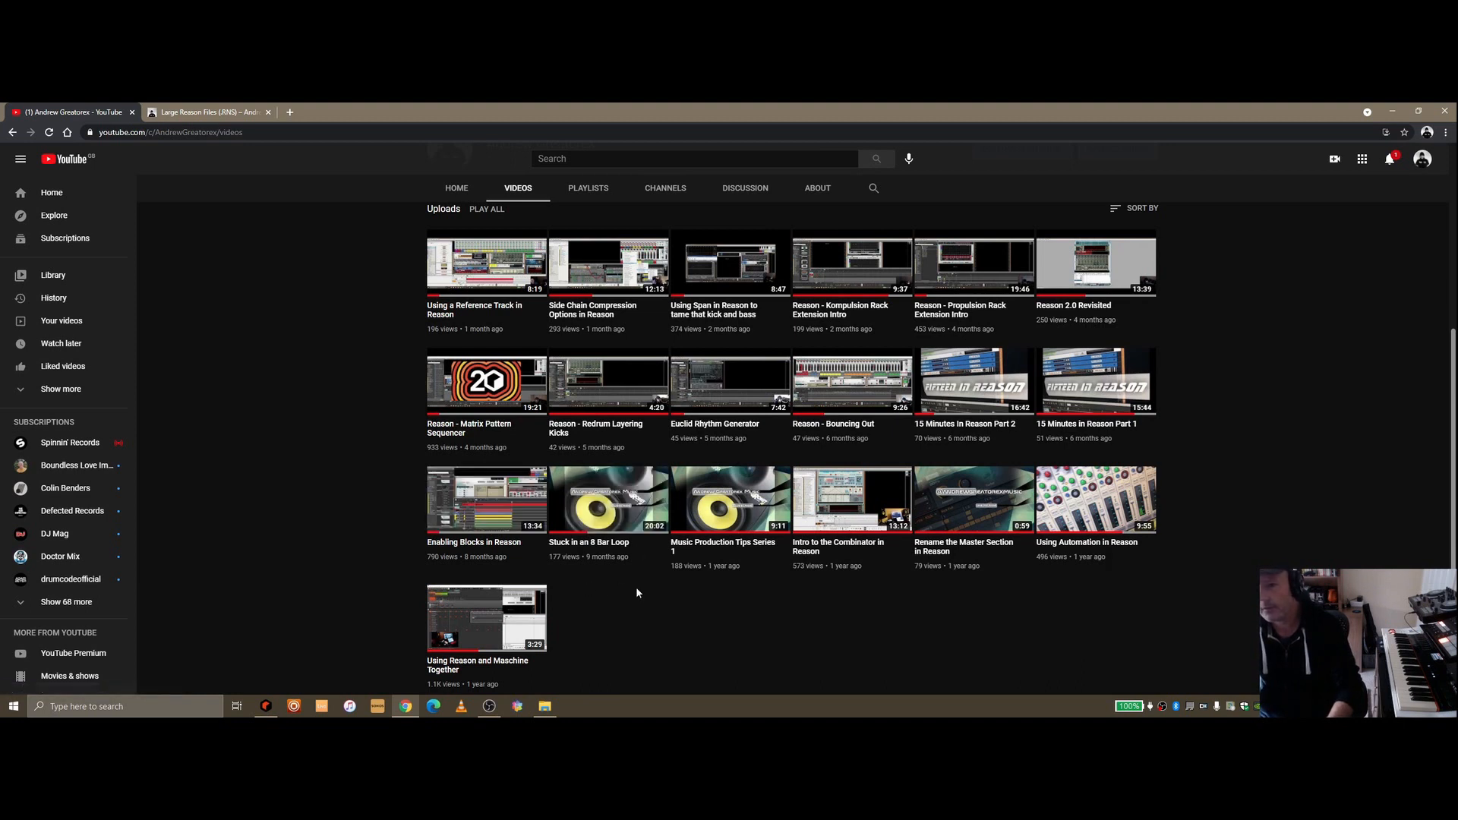
{"action": "scroll", "coordinate": [636, 592], "scroll_direction": "up", "scroll_amount": 4}
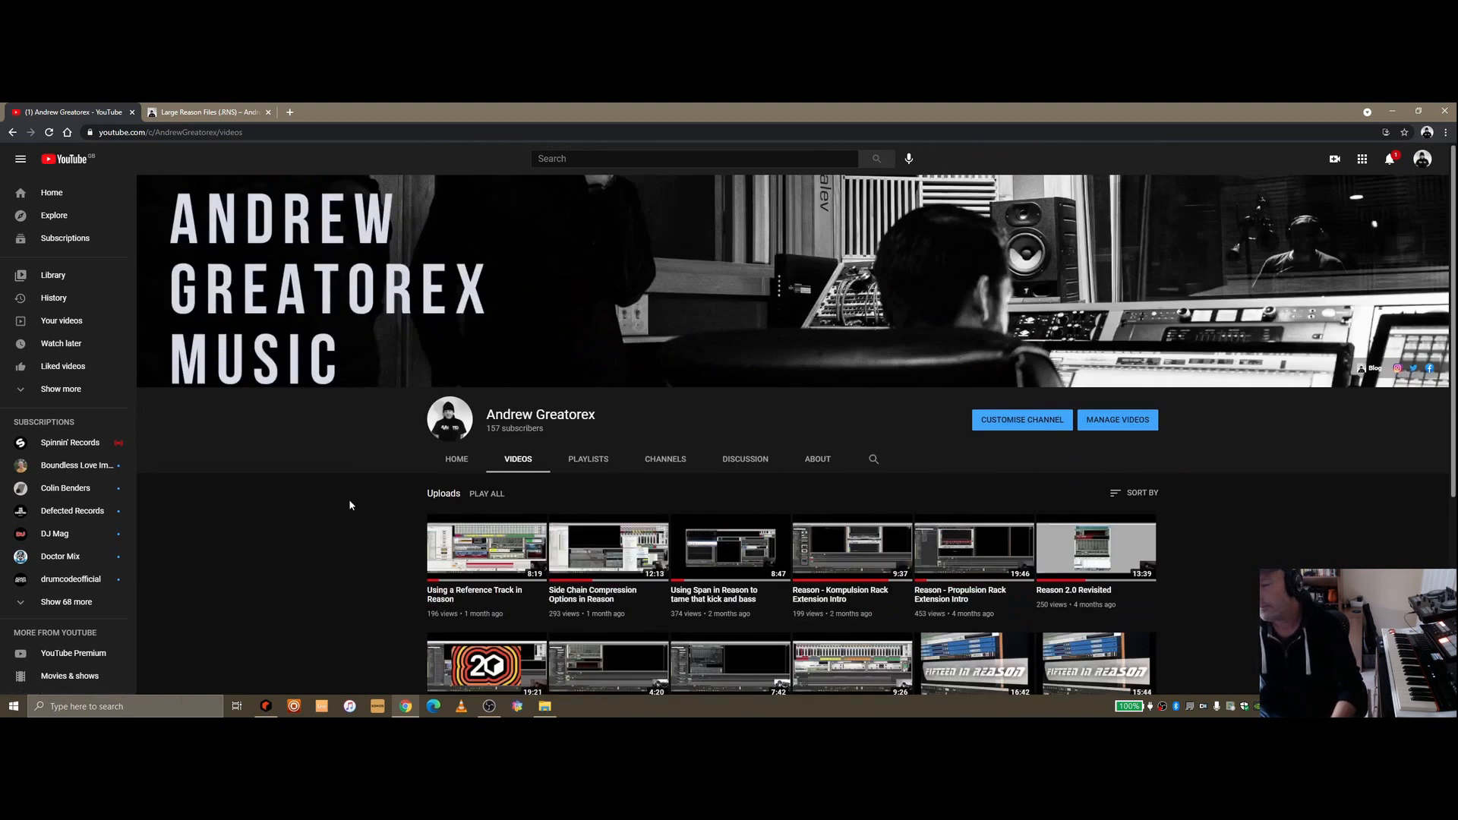